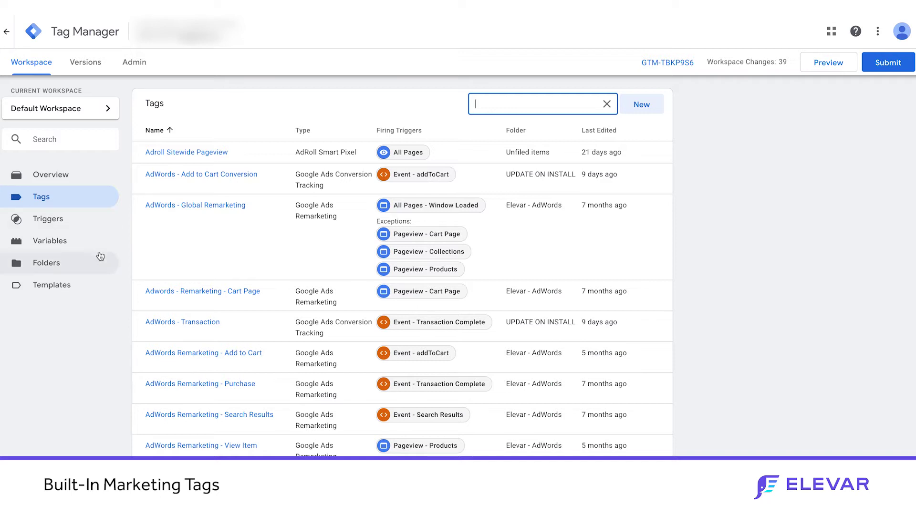
Step: Check the installed tag and variable templates, and start a new tag with its tag type choices open
click(84, 291)
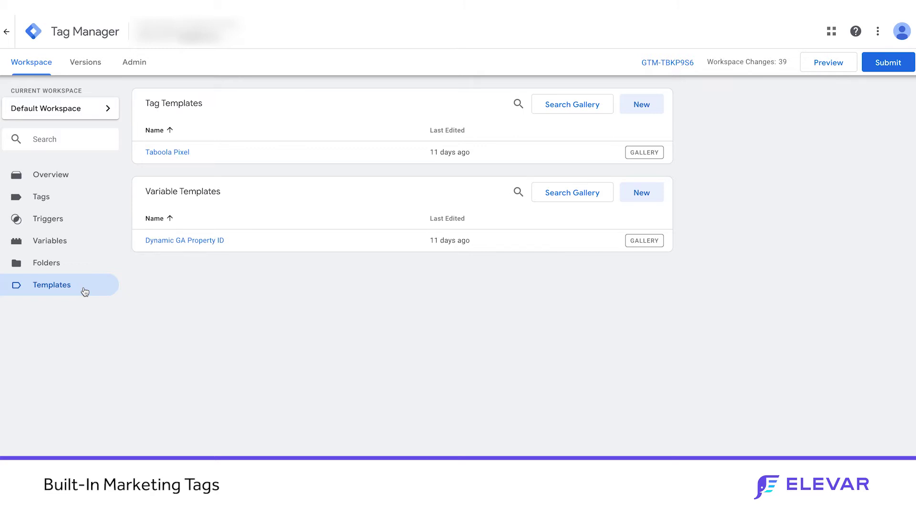
click(58, 201)
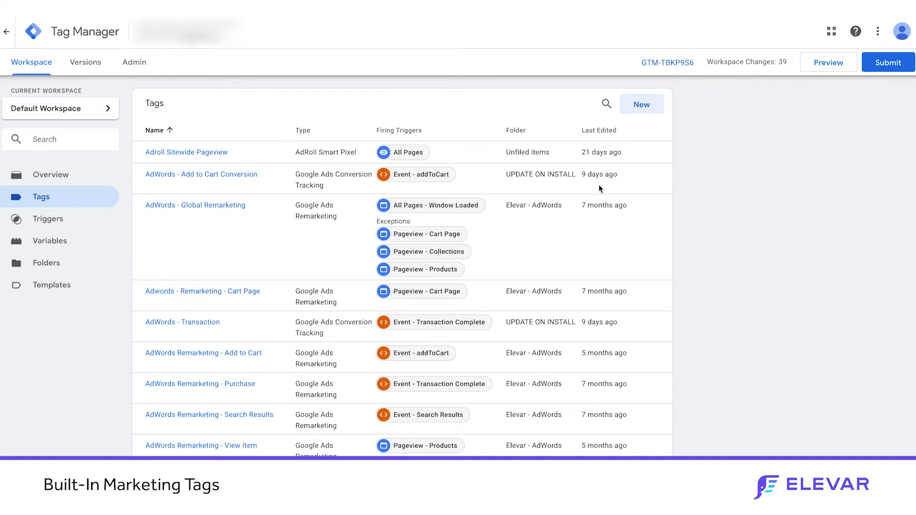
click(643, 110)
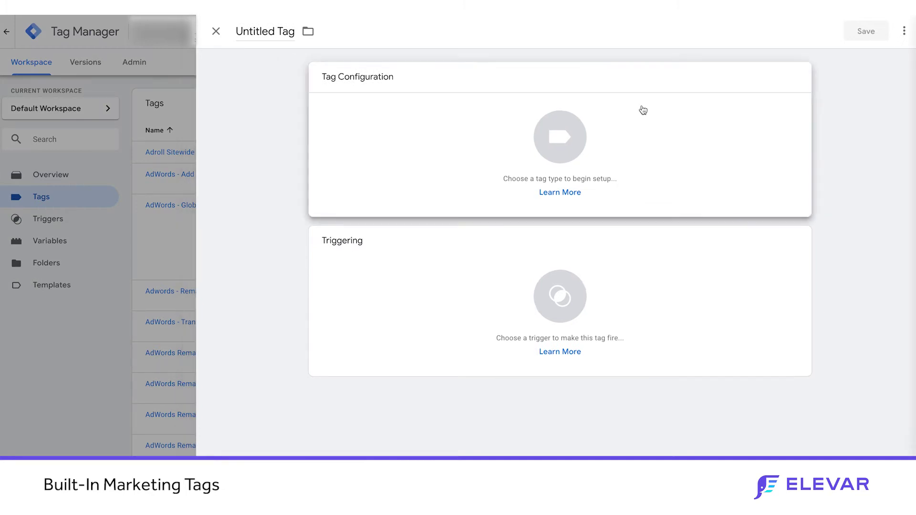
click(644, 110)
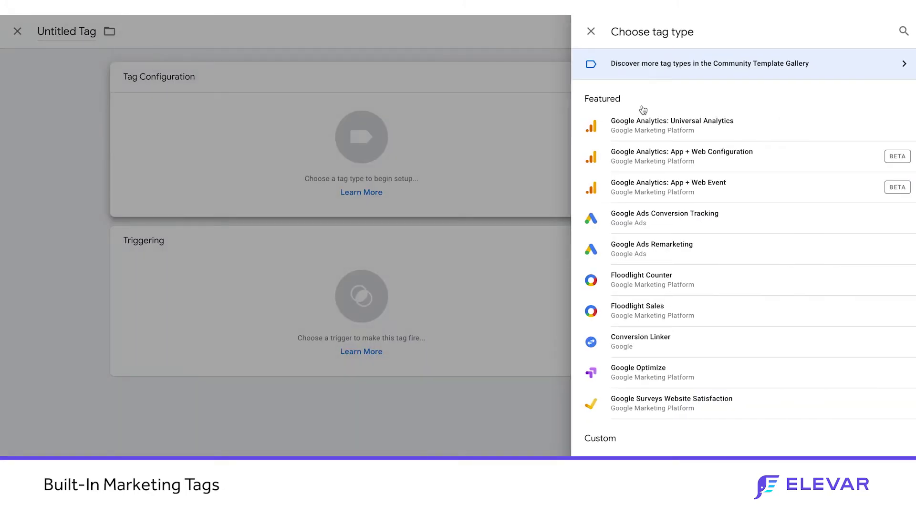
Step: Browse the available tag types and set the new tag's type to Google Analytics: Universal Analytics
scroll(640, 217, down, 2)
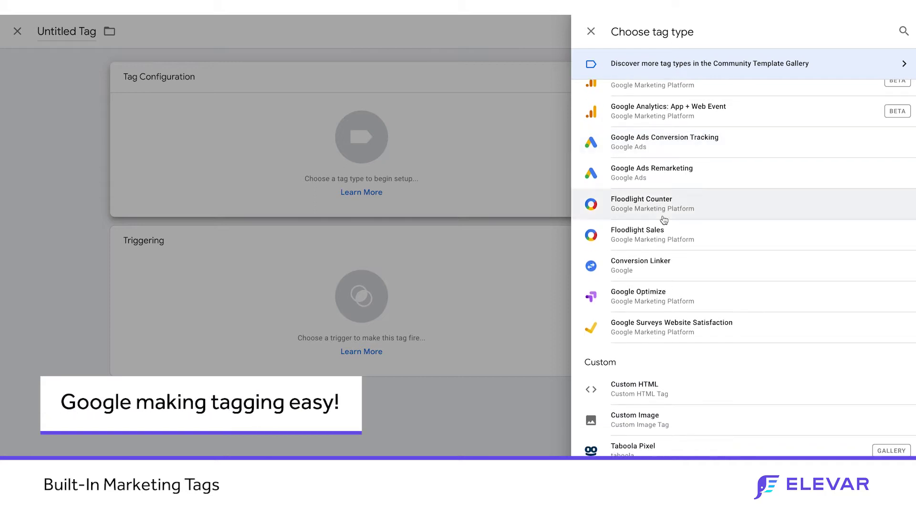
scroll(694, 278, down, 2)
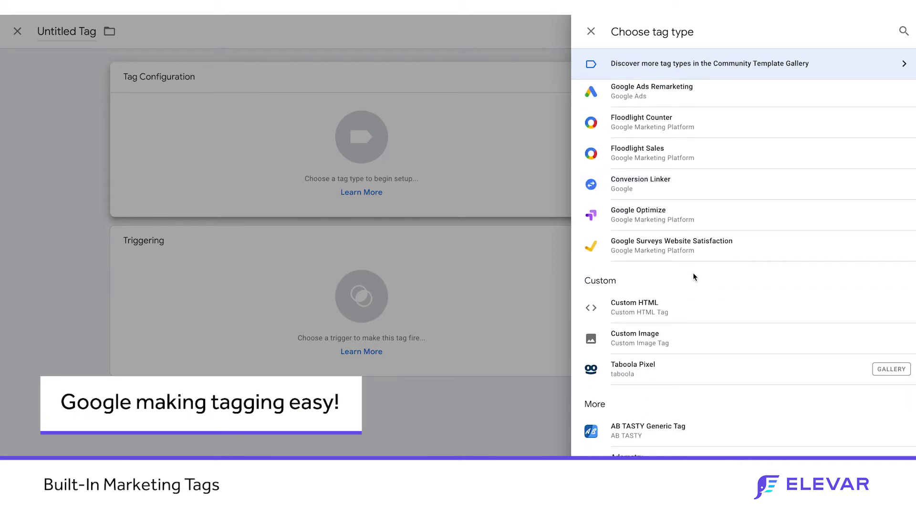
scroll(694, 274, down, 2)
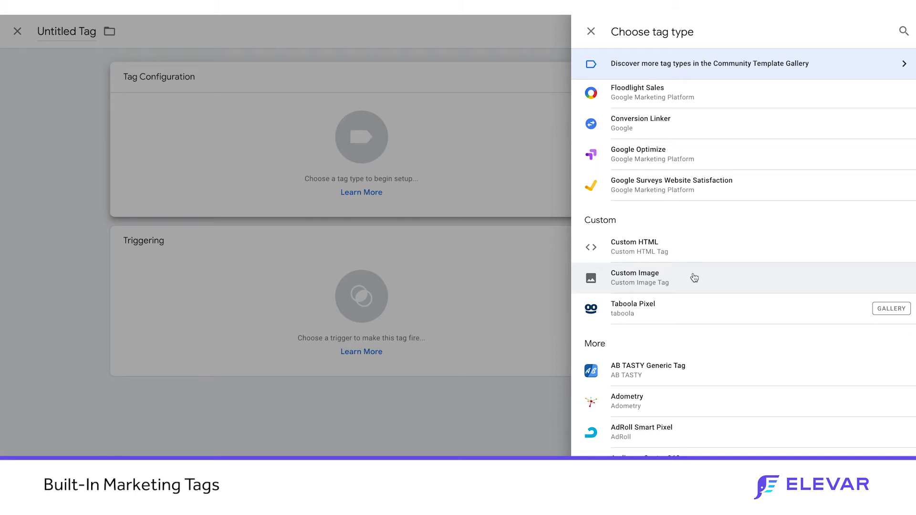
scroll(695, 278, down, 1)
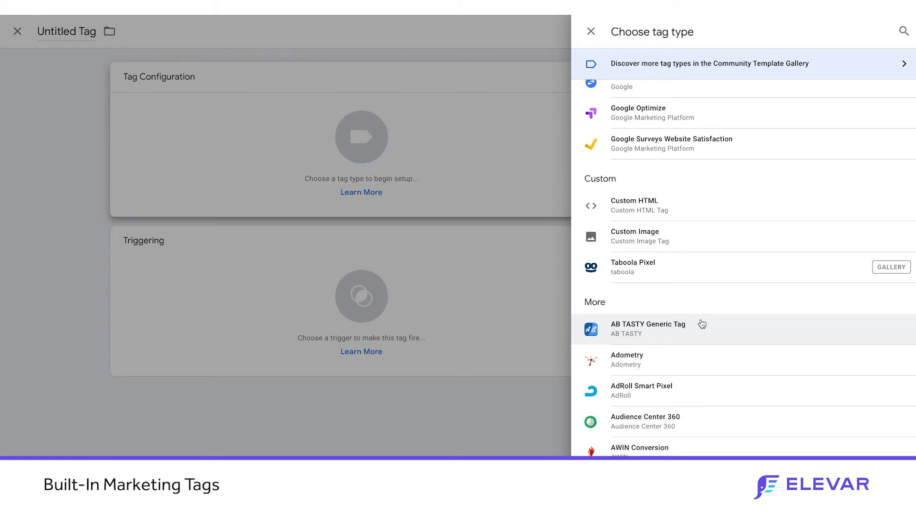
scroll(733, 363, up, 5)
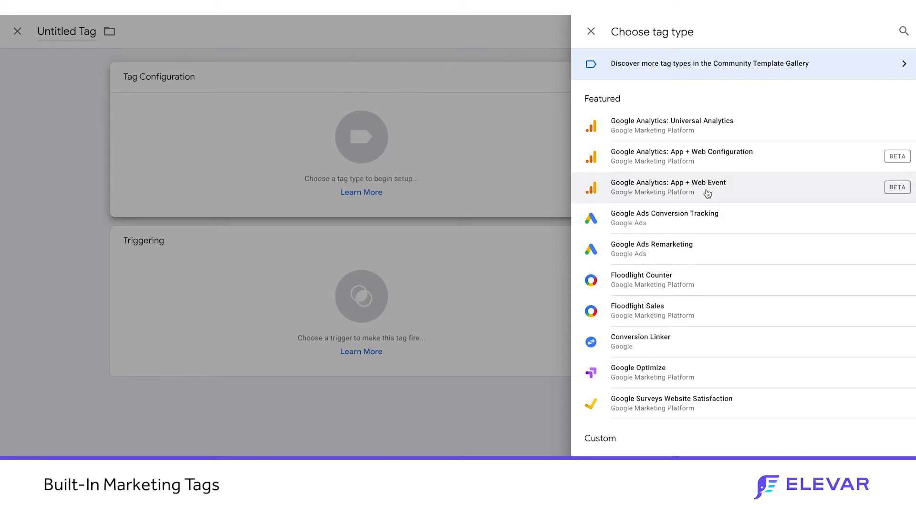
click(671, 137)
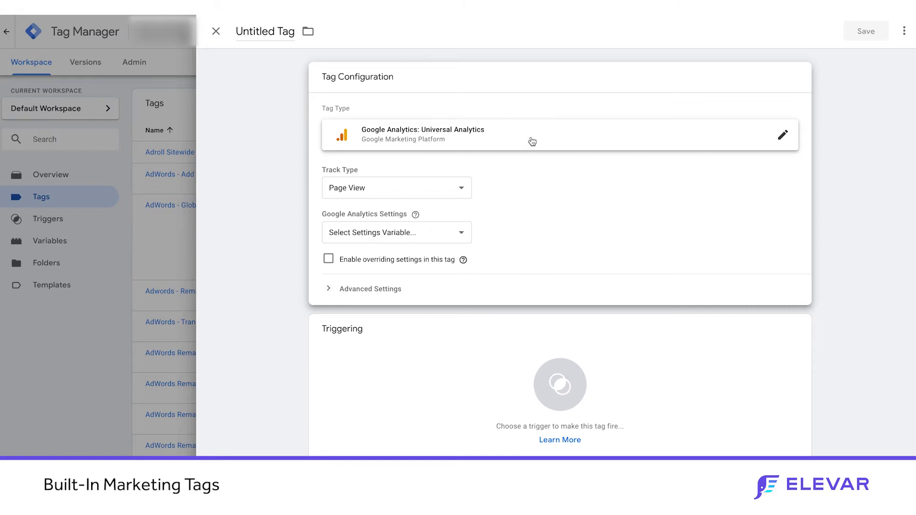
Step: Examine the Track Type and Google Analytics Settings options of the Universal Analytics tag without changing them
click(437, 190)
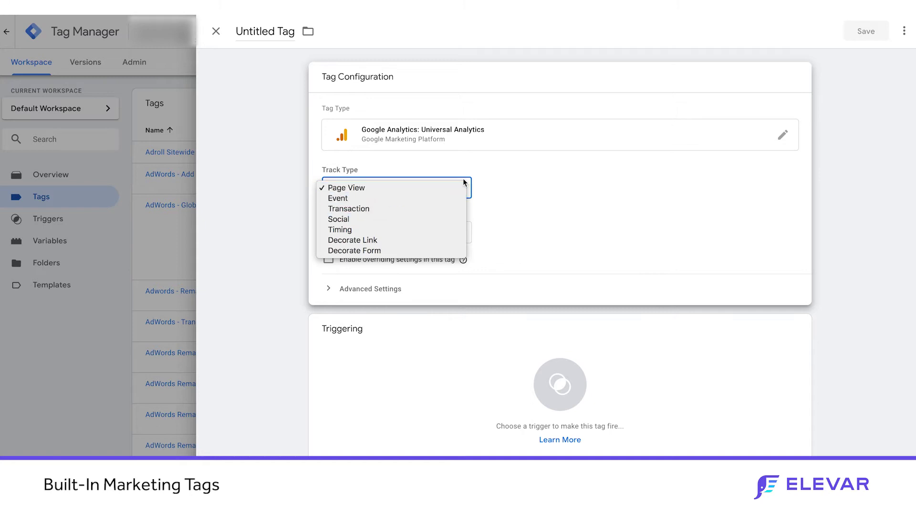
click(576, 186)
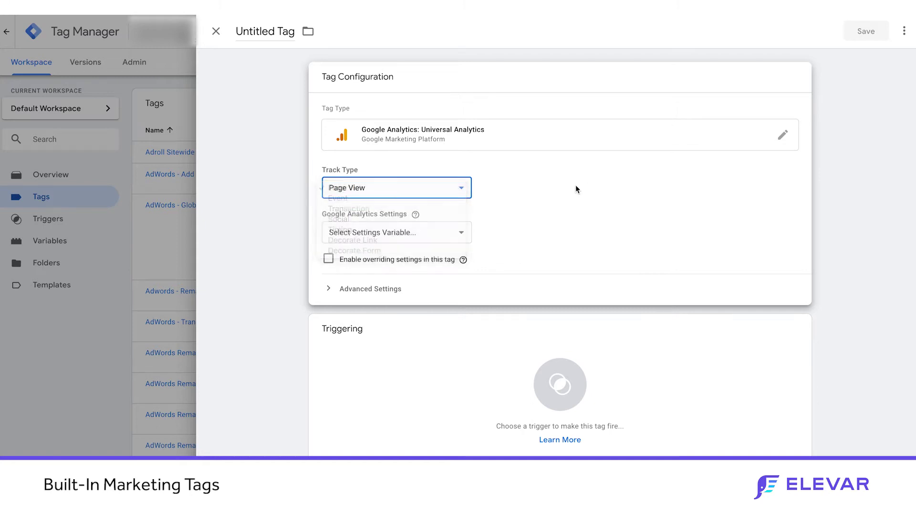
click(440, 238)
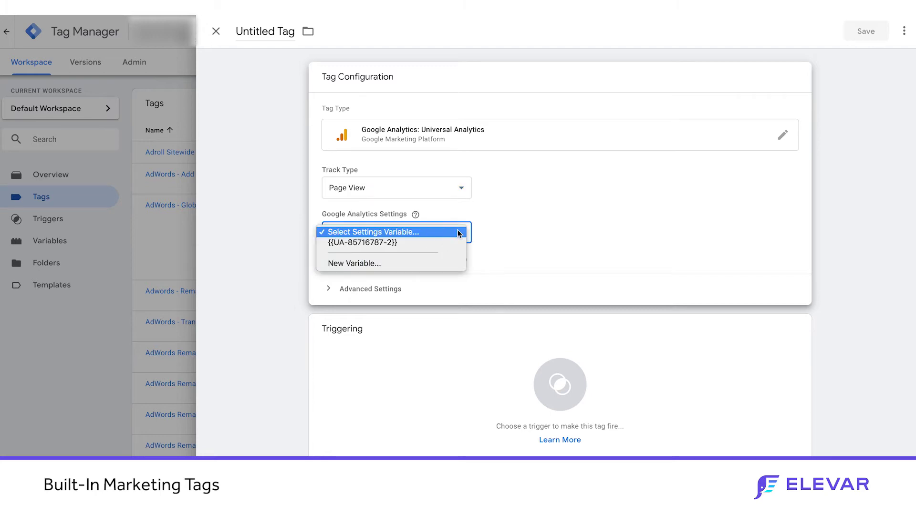
click(487, 226)
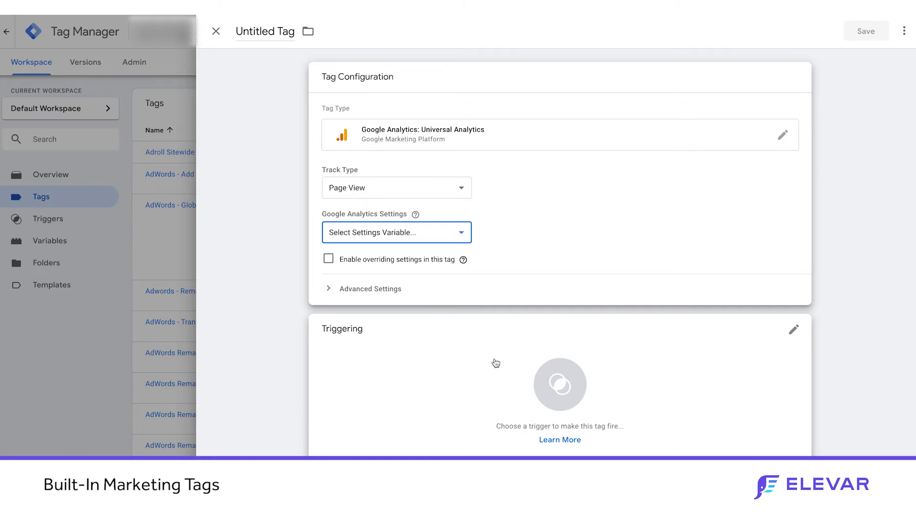
Step: Change the tag type to Google Ads Remarketing and set its custom parameters to Manually Specify with one empty key/value row
click(524, 139)
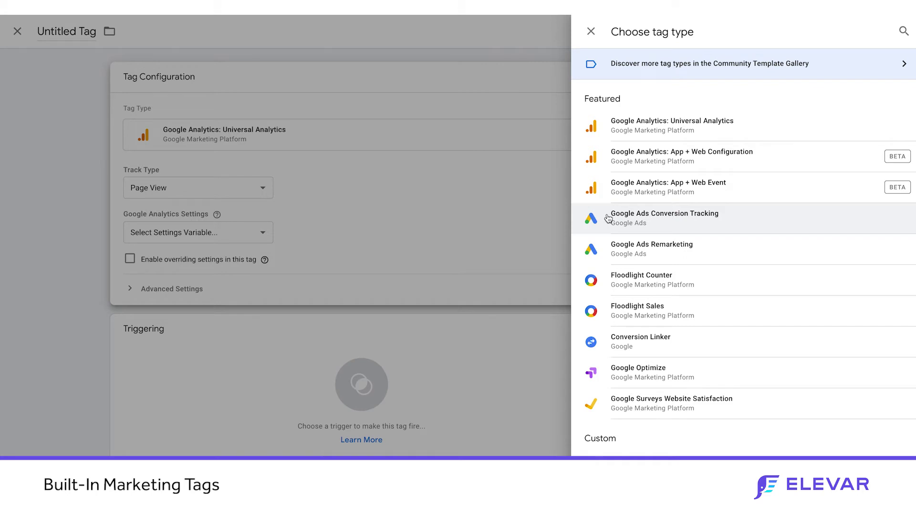
click(623, 245)
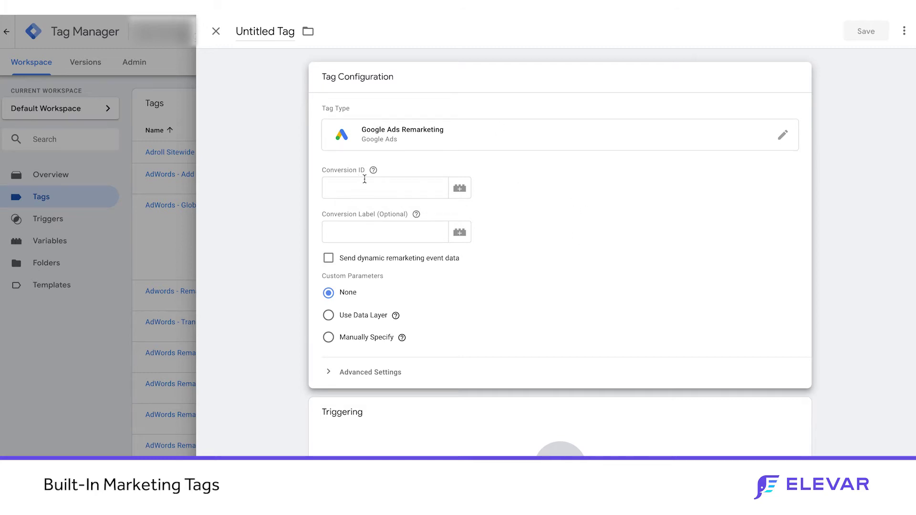
click(328, 316)
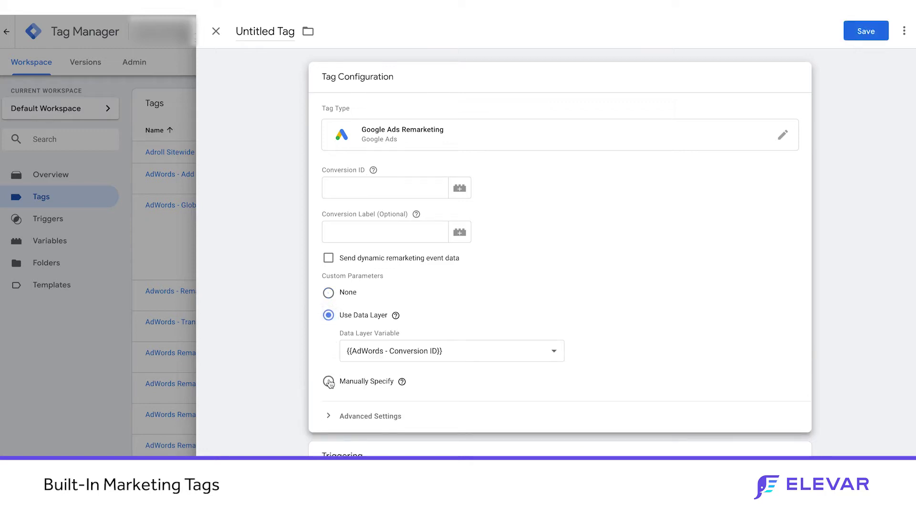
click(329, 382)
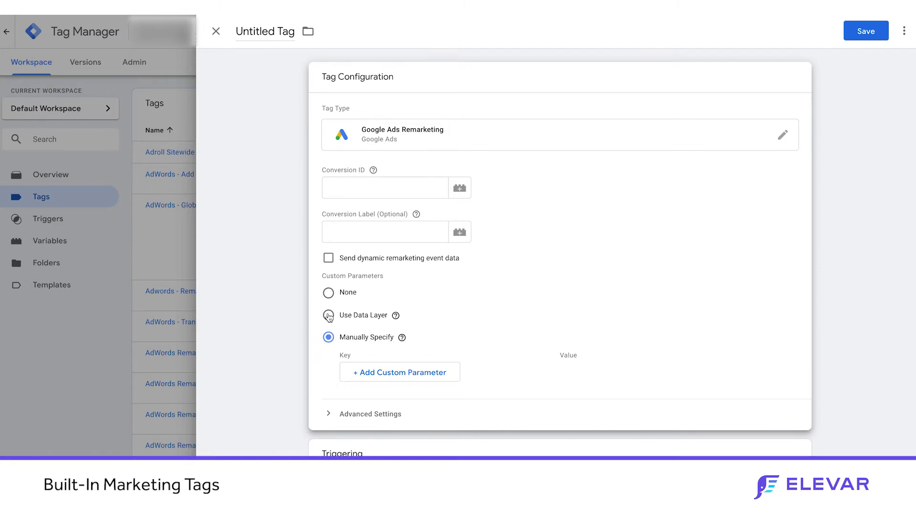
click(398, 375)
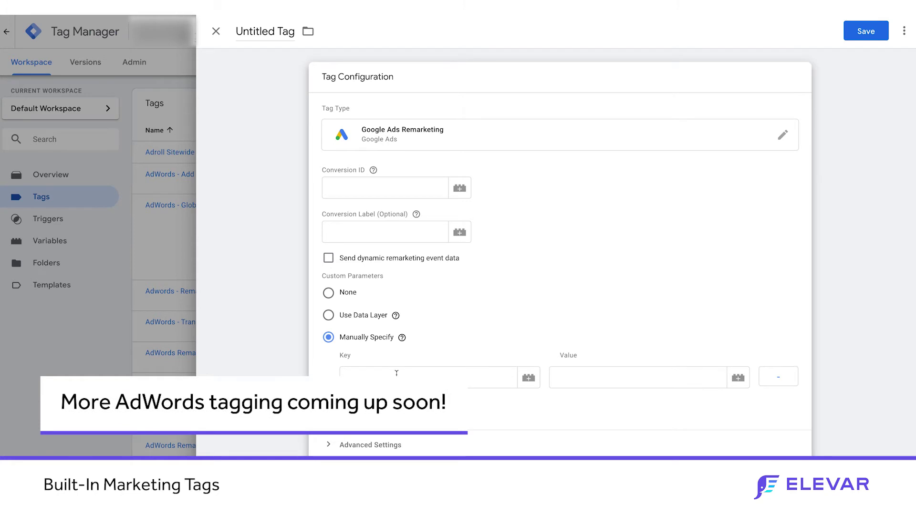
Step: Change the tag type to Hotjar Tracking Code
click(491, 133)
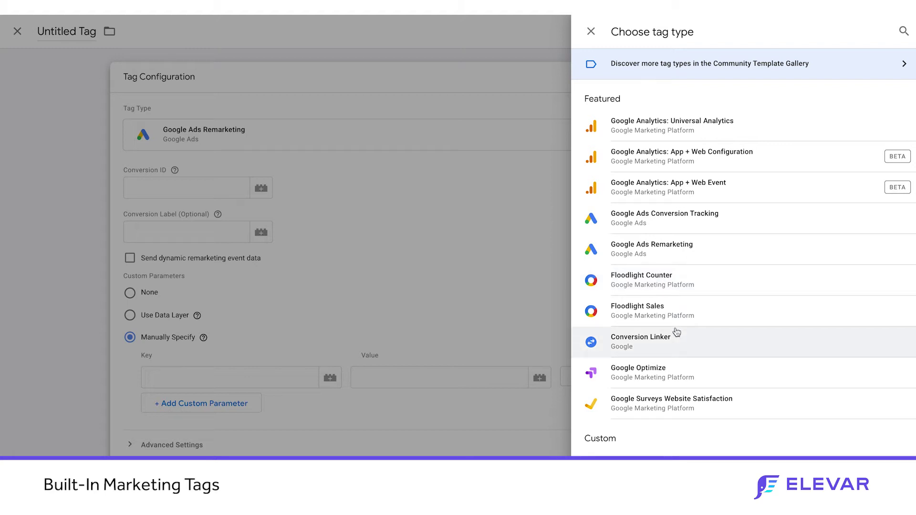
scroll(678, 334, down, 5)
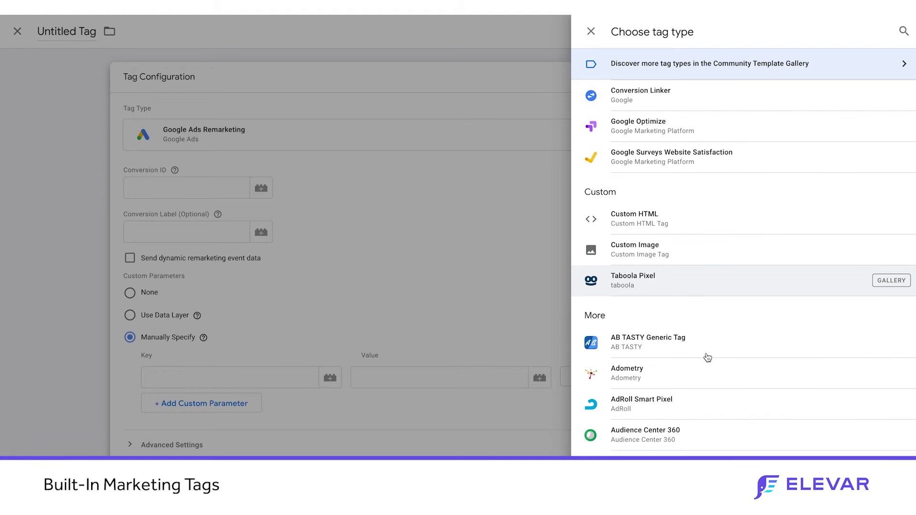
scroll(707, 358, down, 2)
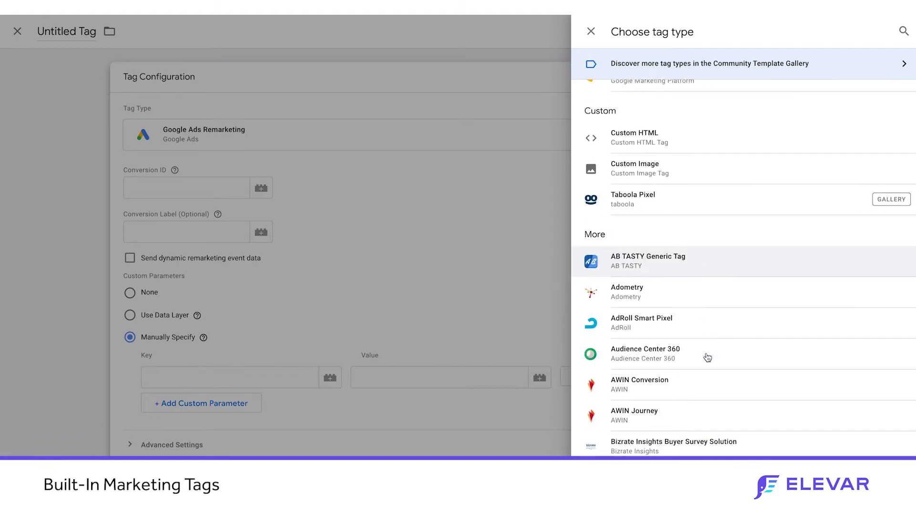
scroll(704, 353, down, 6)
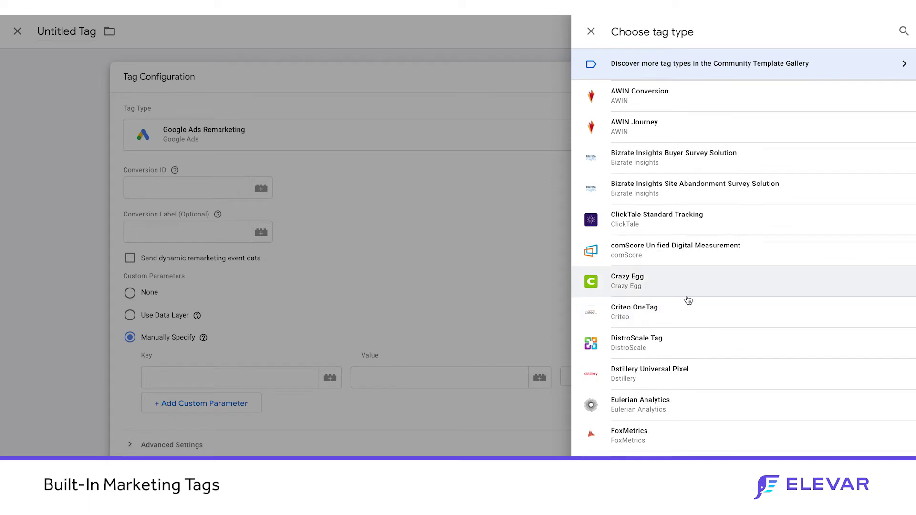
scroll(689, 308, down, 3)
scroll(703, 338, down, 2)
click(656, 375)
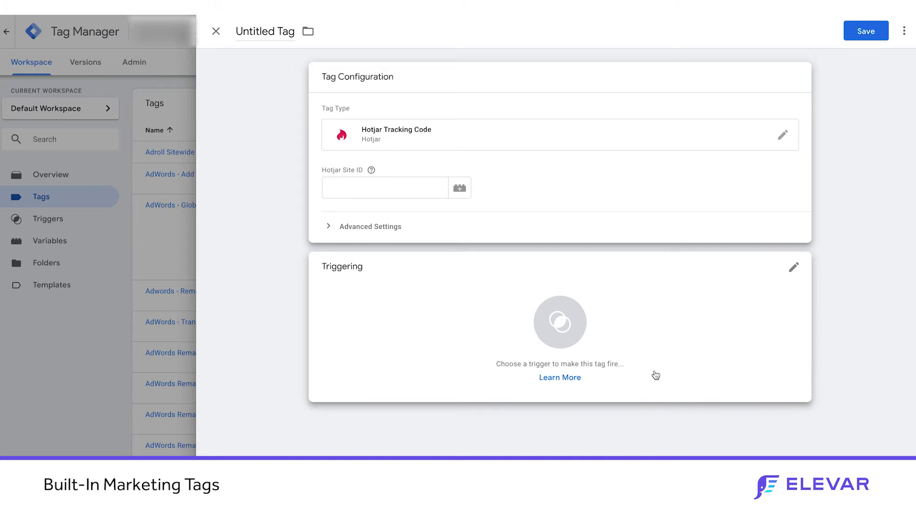
Step: Name the tag "Hotjar - sitewide"
click(266, 30)
text(Hotaj)
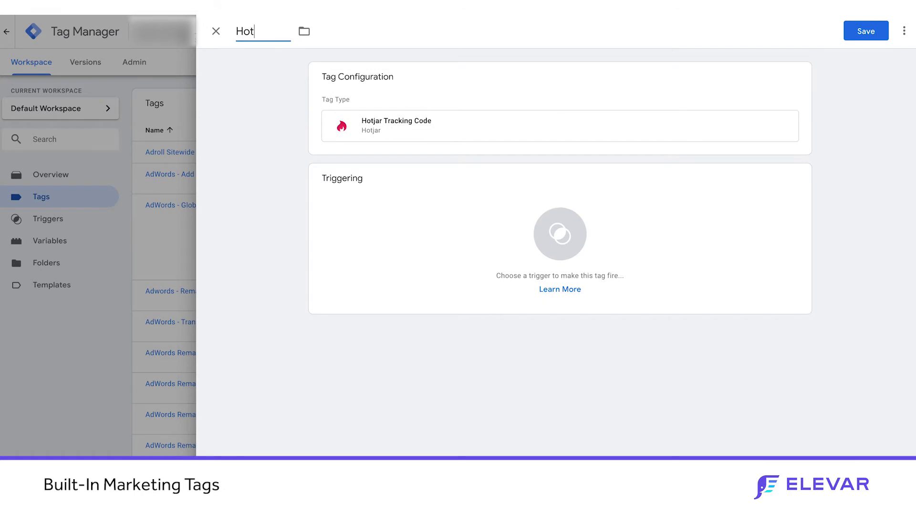
key(BackSpace)
key(BackSpace)
text(jar - sitewide)
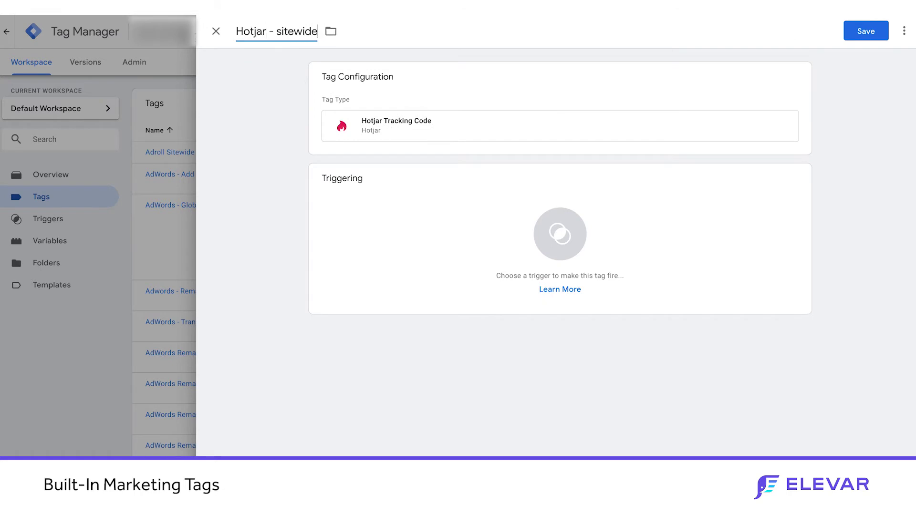
Step: Set the Hotjar Site ID to 12345 and assign All Pages as the tag's firing trigger
click(375, 126)
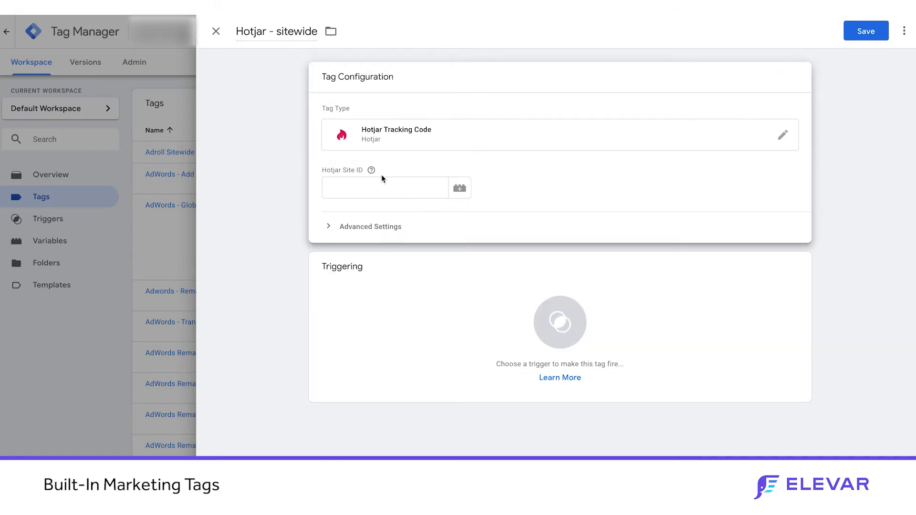
click(377, 188)
text(12345)
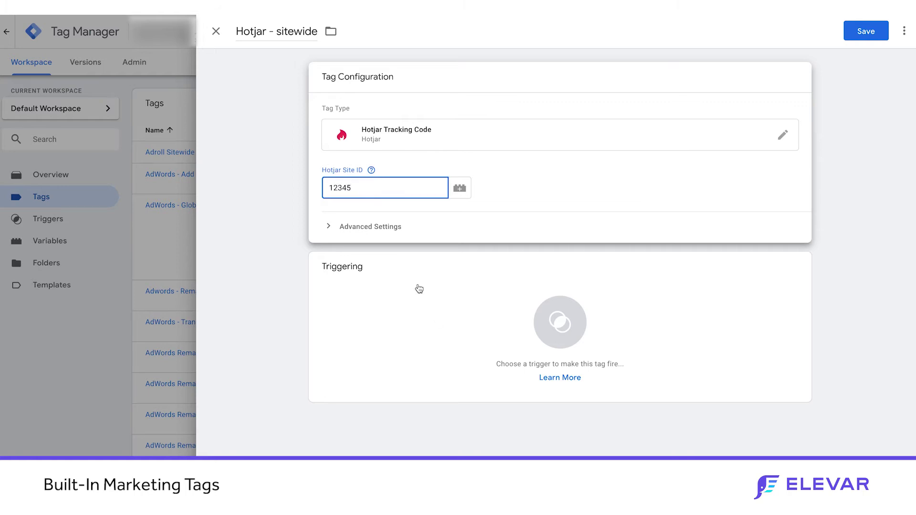
click(390, 301)
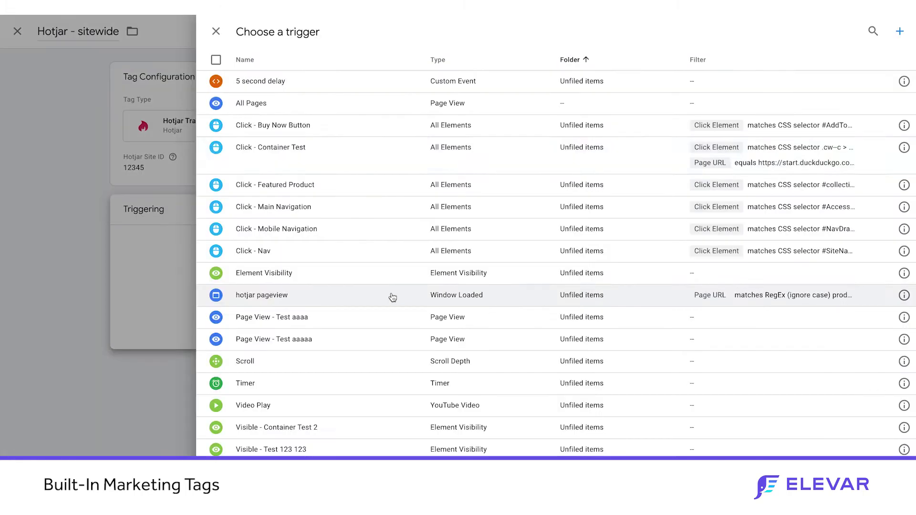
click(387, 111)
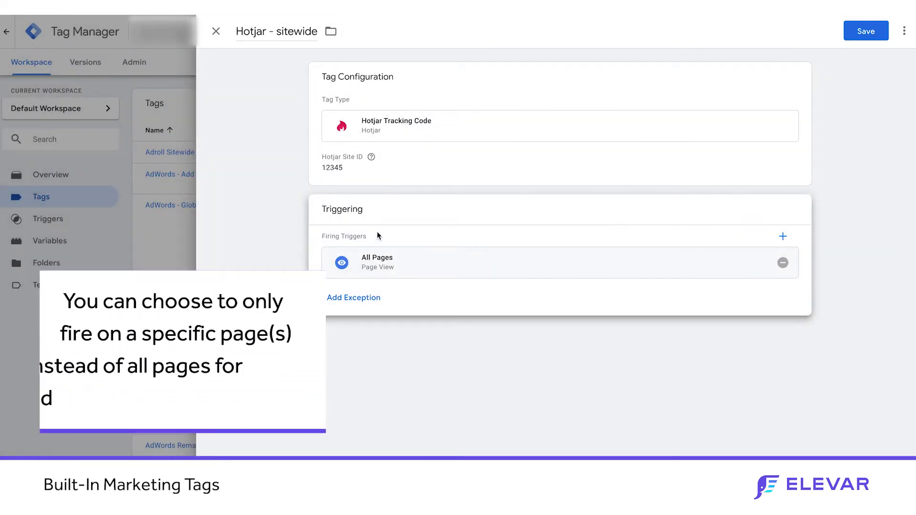
Step: Review the Hotjar tag's advanced settings, including tag firing priority, and save the tag
click(344, 165)
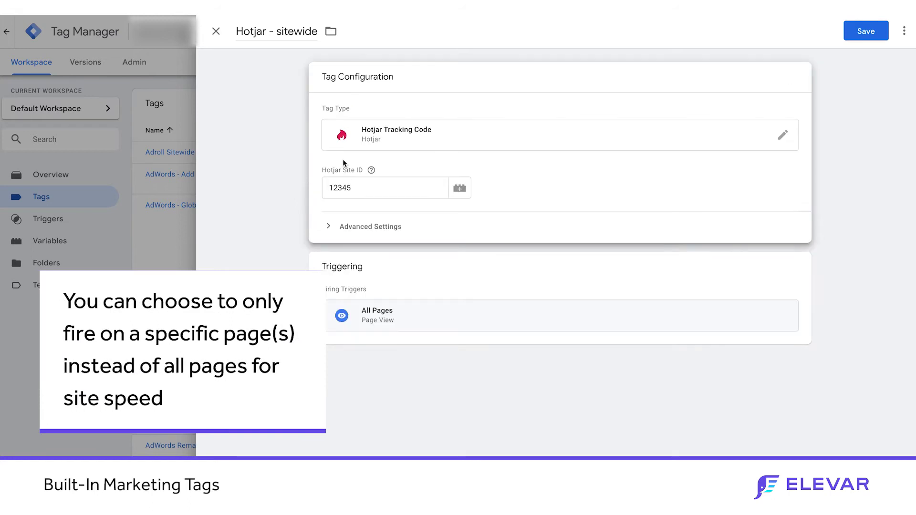
click(348, 229)
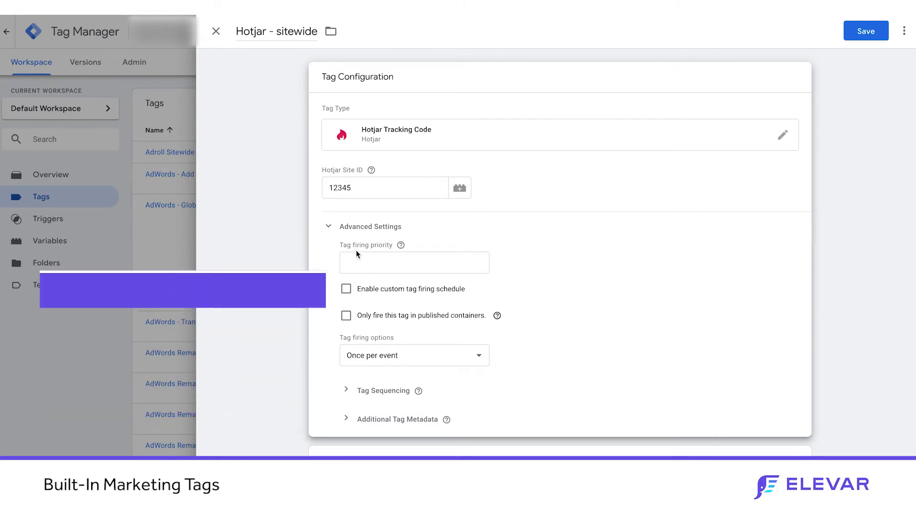
click(359, 265)
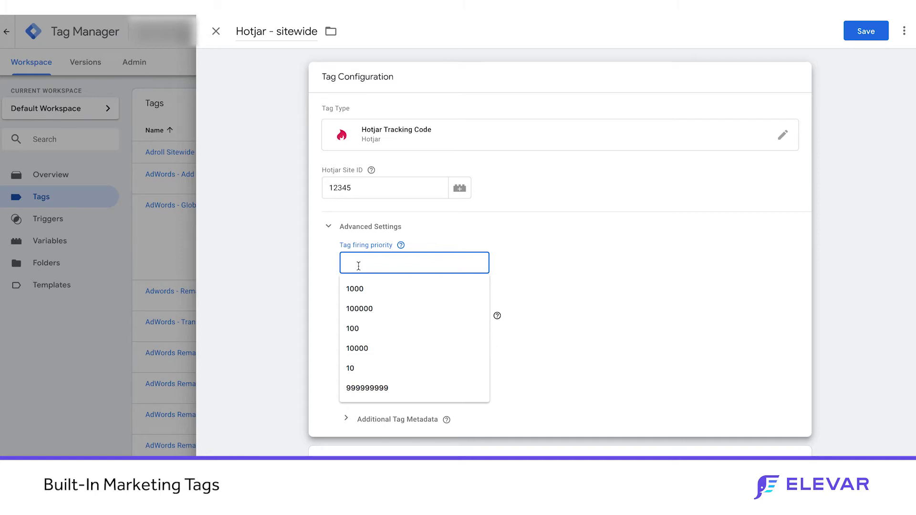
click(328, 245)
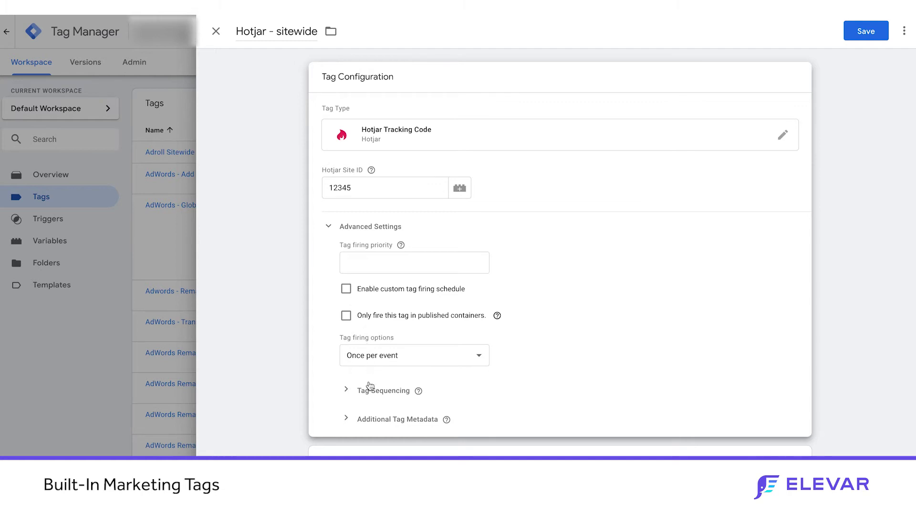
click(871, 36)
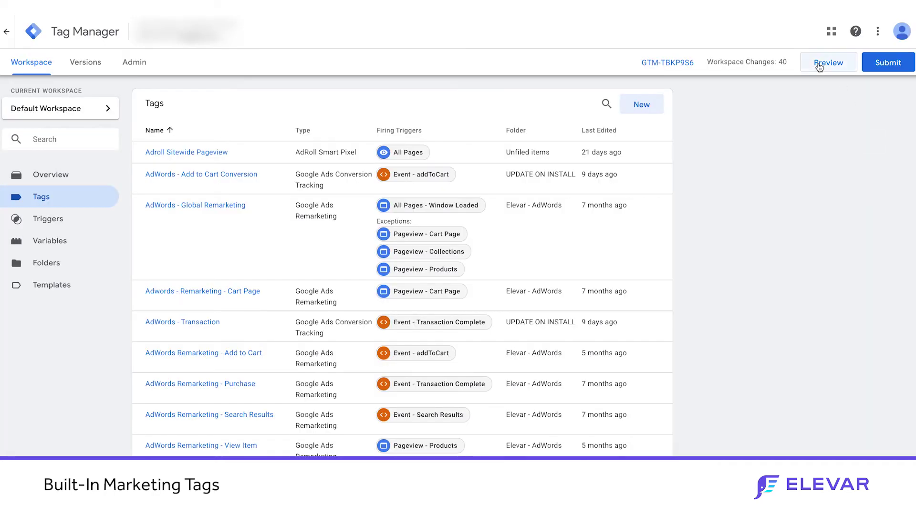
Step: Start preview mode for the workspace and search the tag list for "hotj"
click(819, 67)
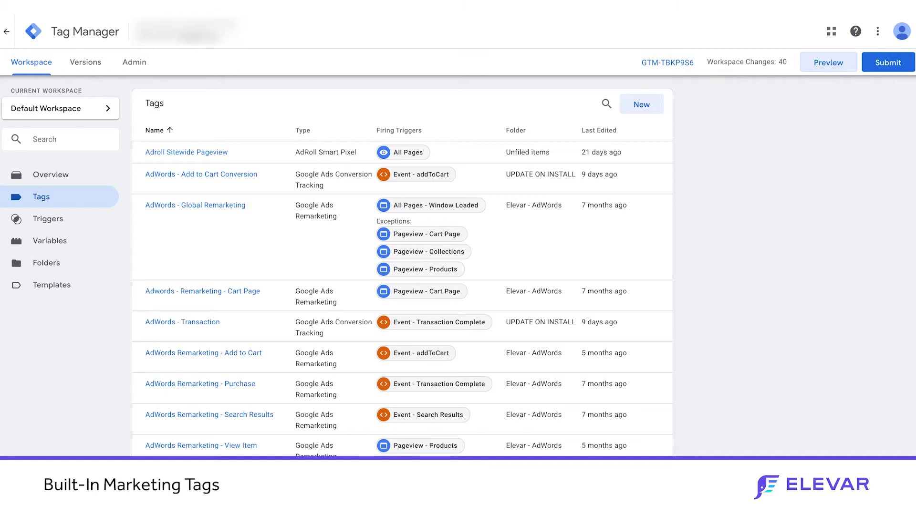
click(606, 103)
text(hotj)
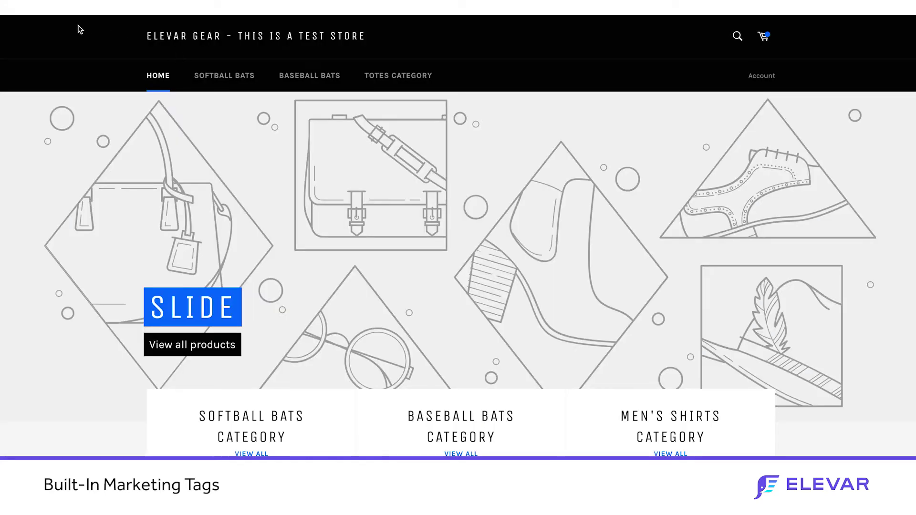
Step: Reload the test store, inspect the Hotjar - sitewide tag in the debug pane, and check the tags fired on the Softball Bats page
click(45, 7)
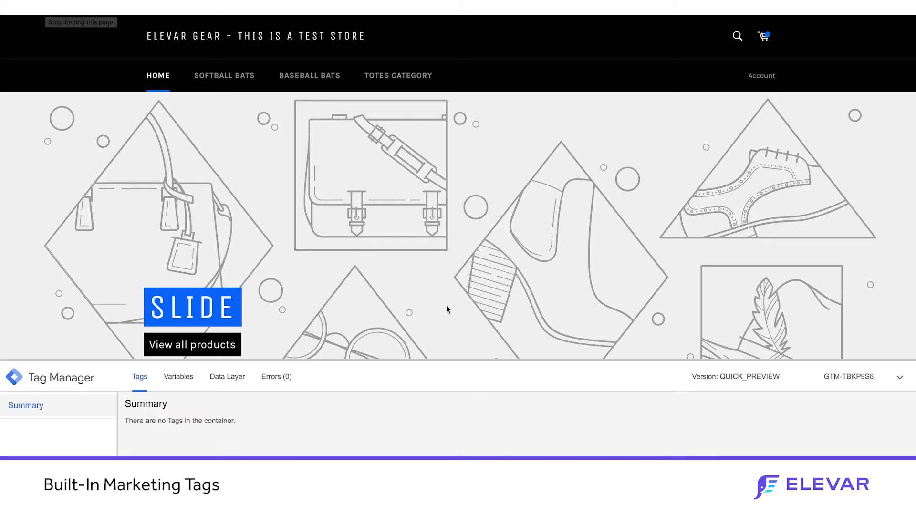
drag(381, 360, 369, 269)
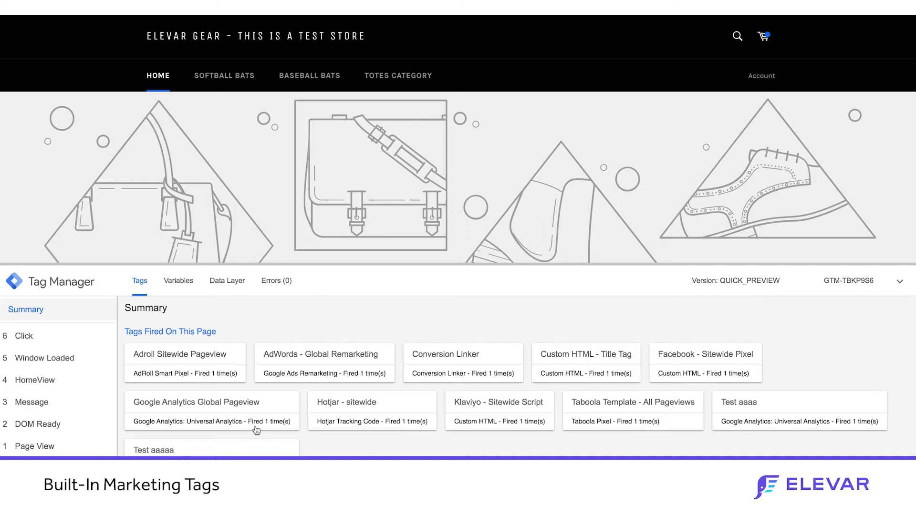
click(357, 417)
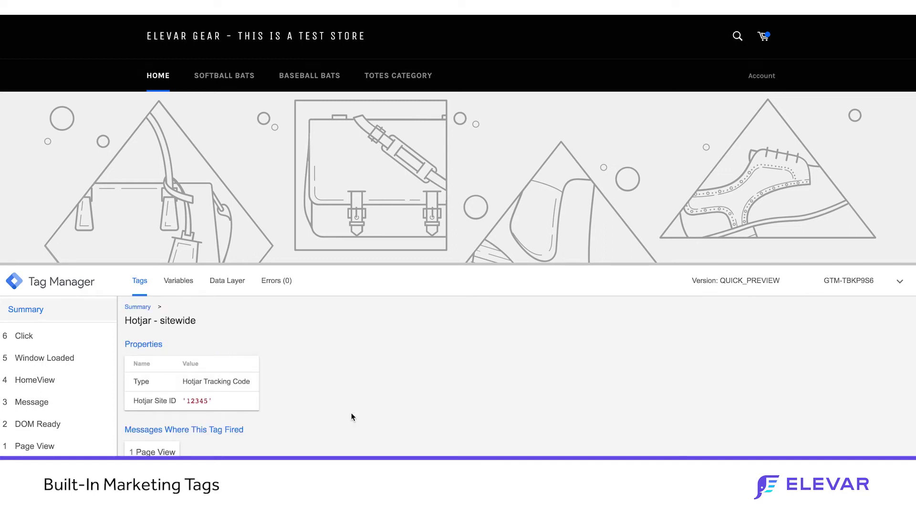
click(226, 82)
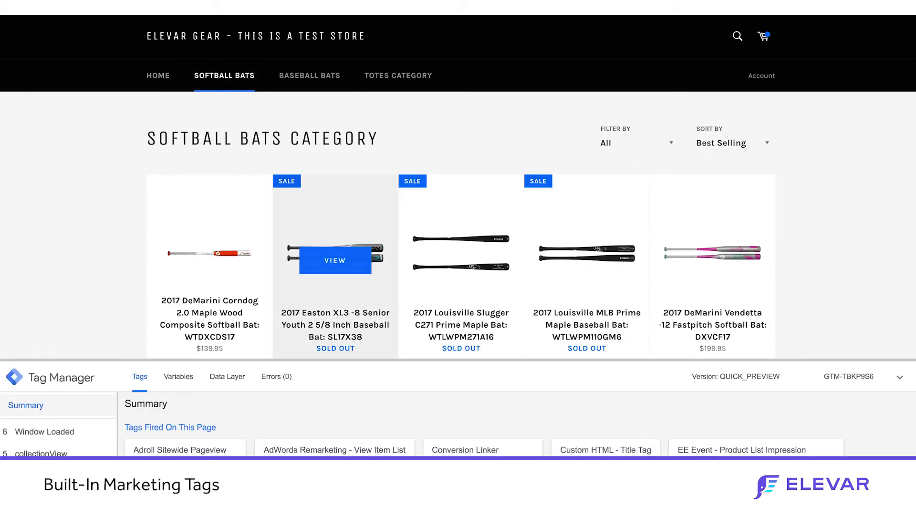
scroll(484, 424, down, 2)
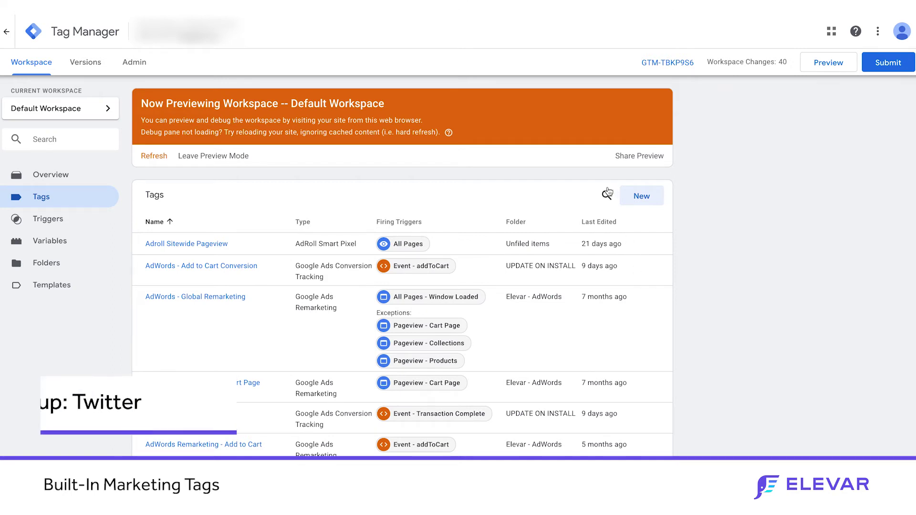
Step: Create a new tag named "Twitter"
click(640, 198)
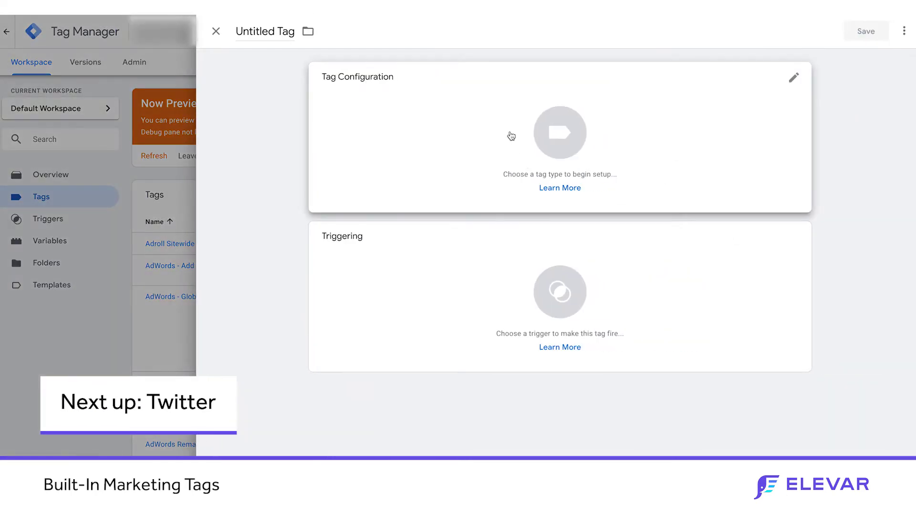
click(267, 31)
key(ctrl+a)
text(Twitter)
Step: Set the new tag's type to Twitter Universal Website Tag
click(415, 113)
scroll(710, 338, down, 13)
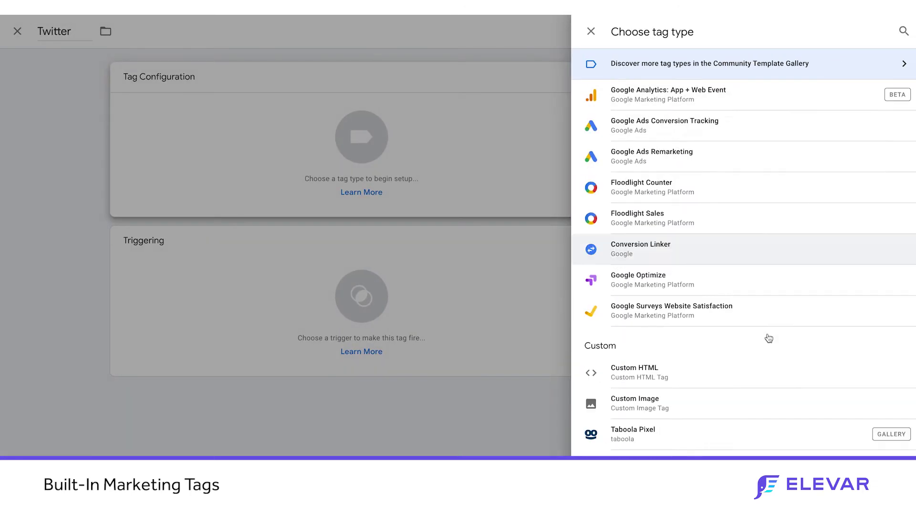
scroll(769, 339, down, 7)
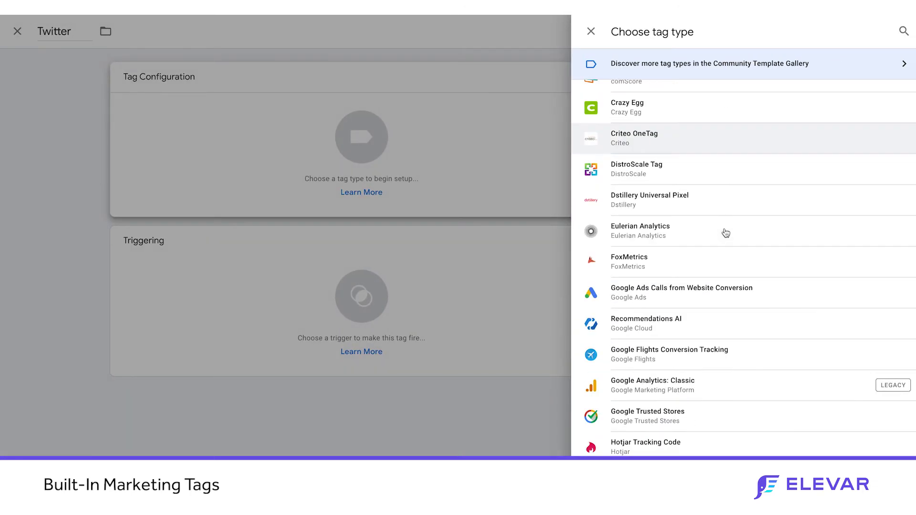
scroll(726, 233, down, 5)
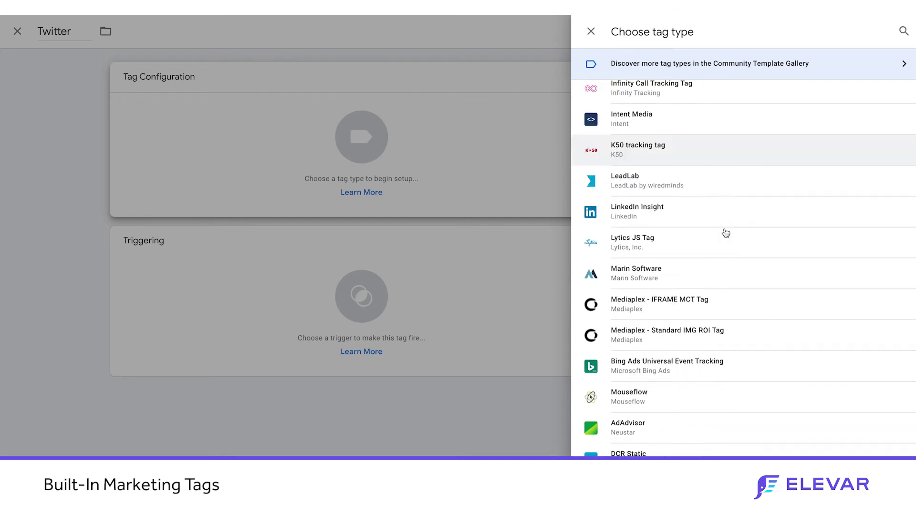
scroll(722, 208, down, 7)
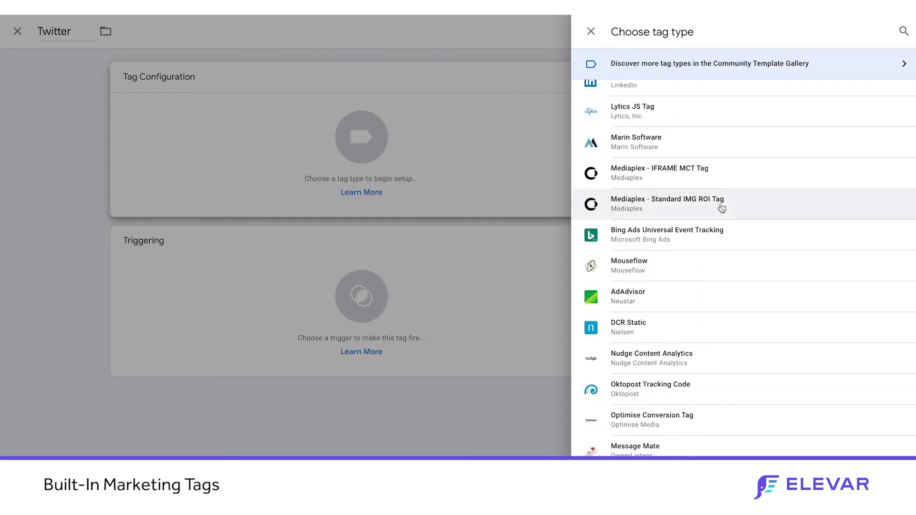
scroll(722, 209, down, 1)
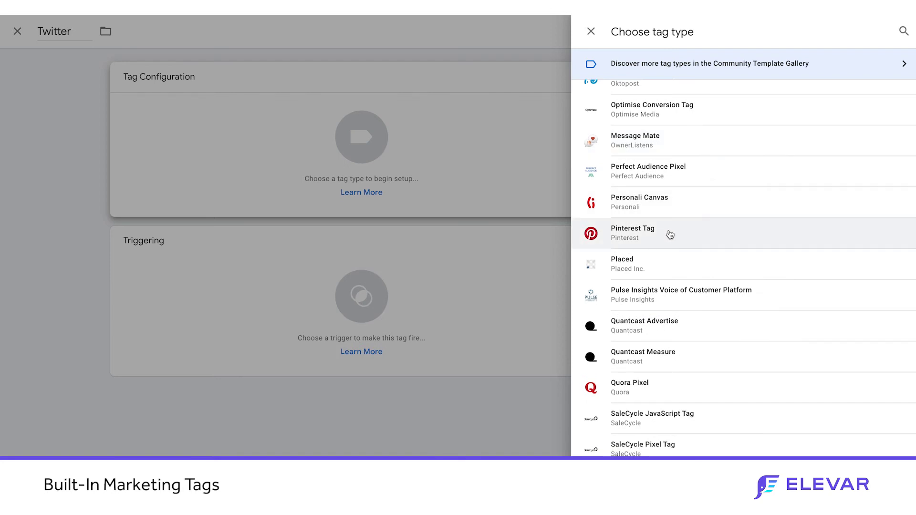
scroll(670, 234, down, 1)
scroll(671, 234, down, 1)
scroll(671, 234, down, 7)
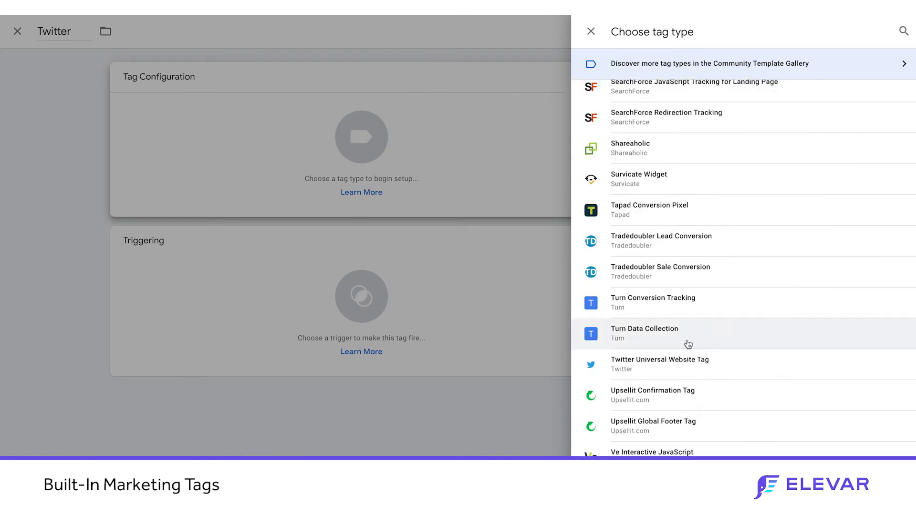
scroll(688, 345, down, 1)
click(646, 324)
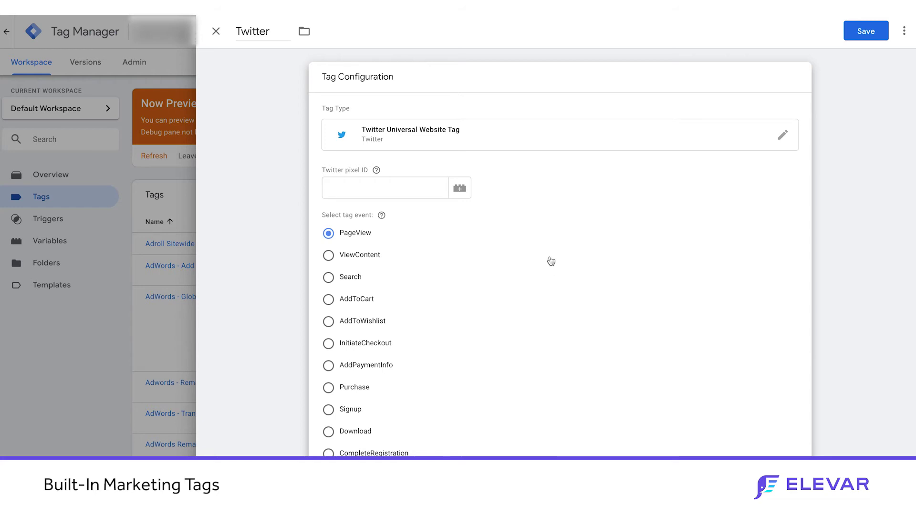
Step: Select the ViewContent tag event and choose 'content_ids' as the name of a new event parameter
scroll(550, 259, down, 1)
click(329, 222)
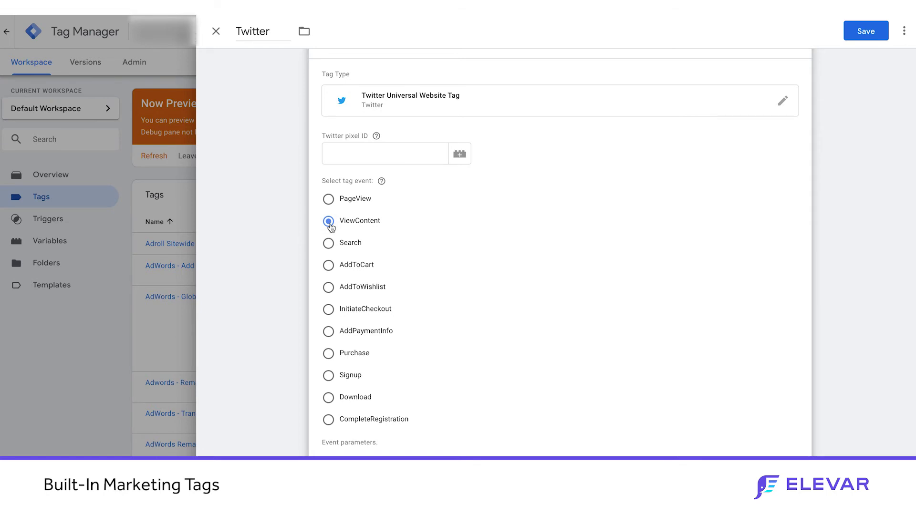
scroll(388, 337, down, 1)
click(343, 440)
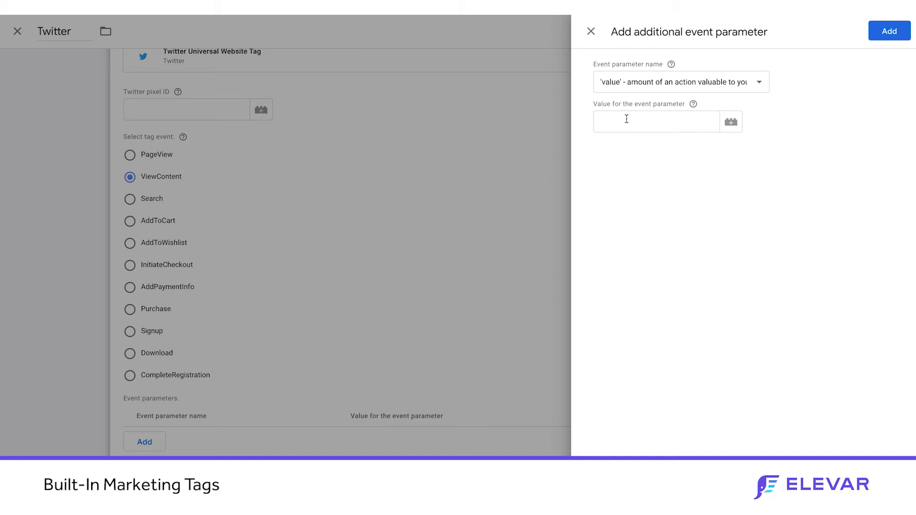
click(632, 85)
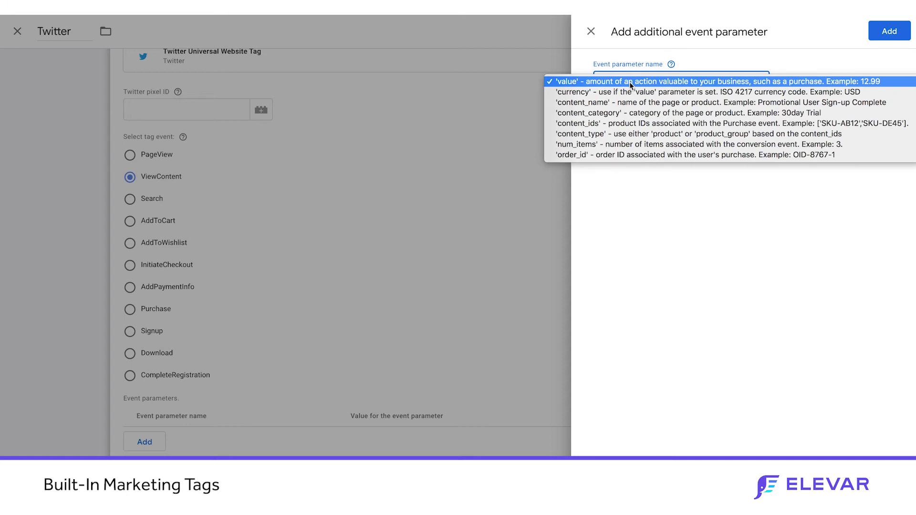
click(620, 123)
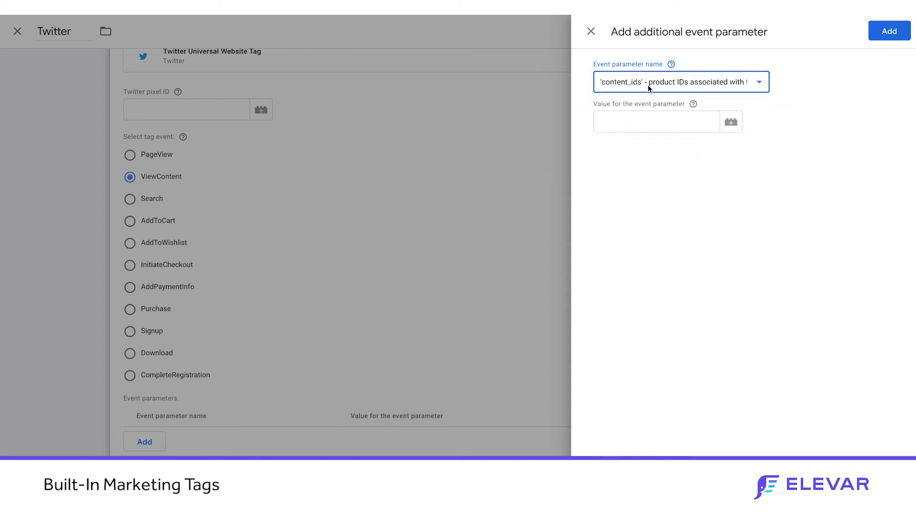
click(671, 89)
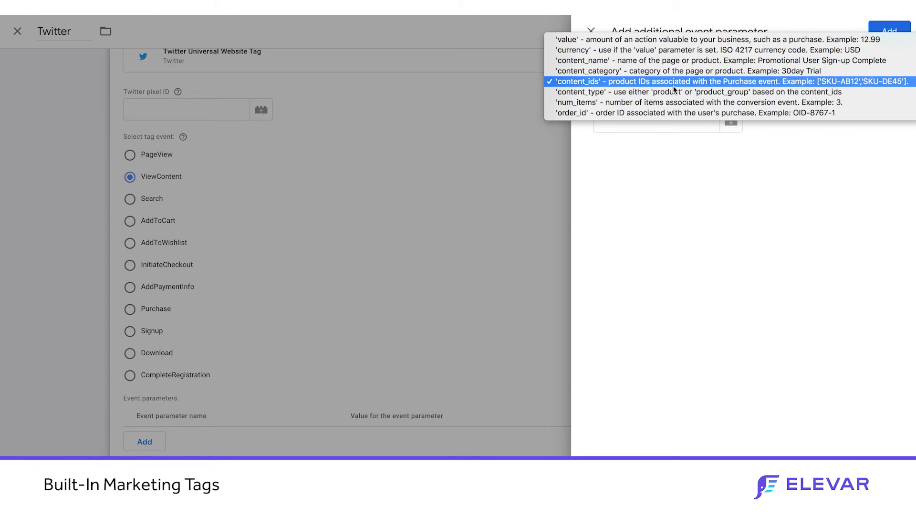
click(674, 86)
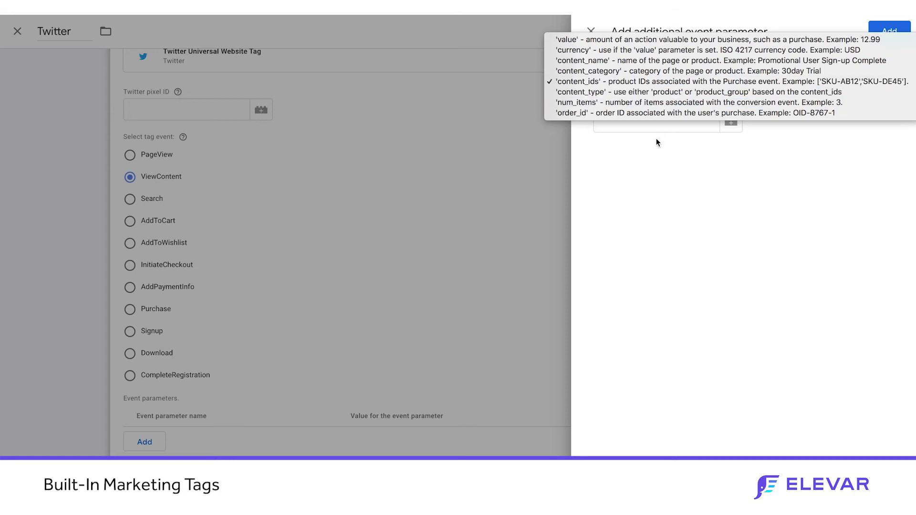
Step: Set the content_ids parameter's value to {{dlv - Product View - SKU}} and add the parameter to the tag
click(643, 125)
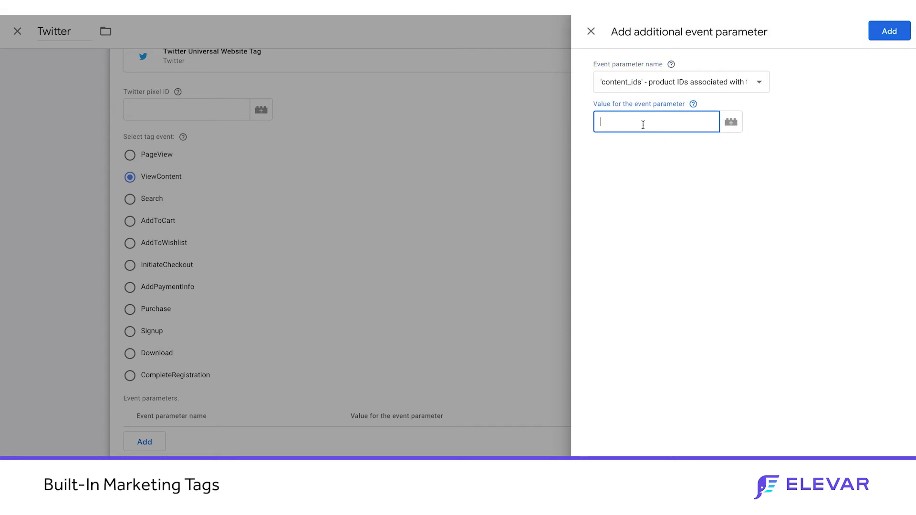
text({{)
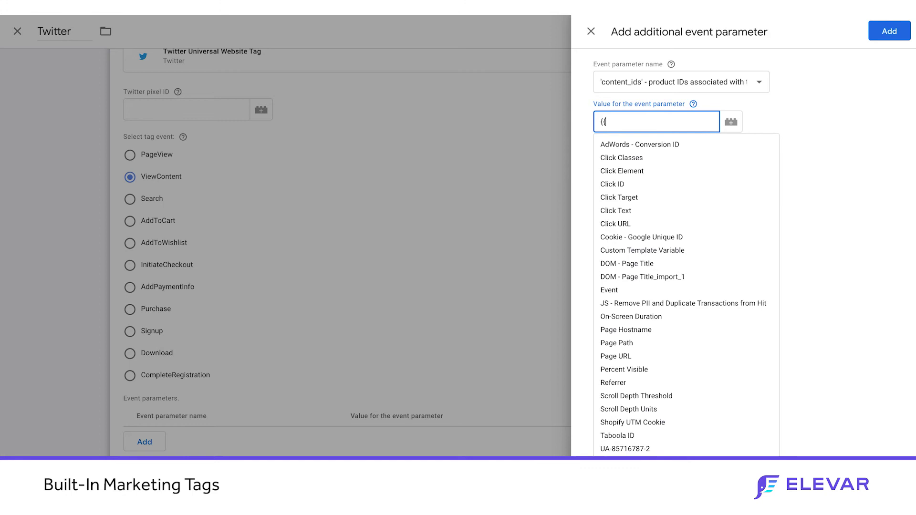
text(dlv)
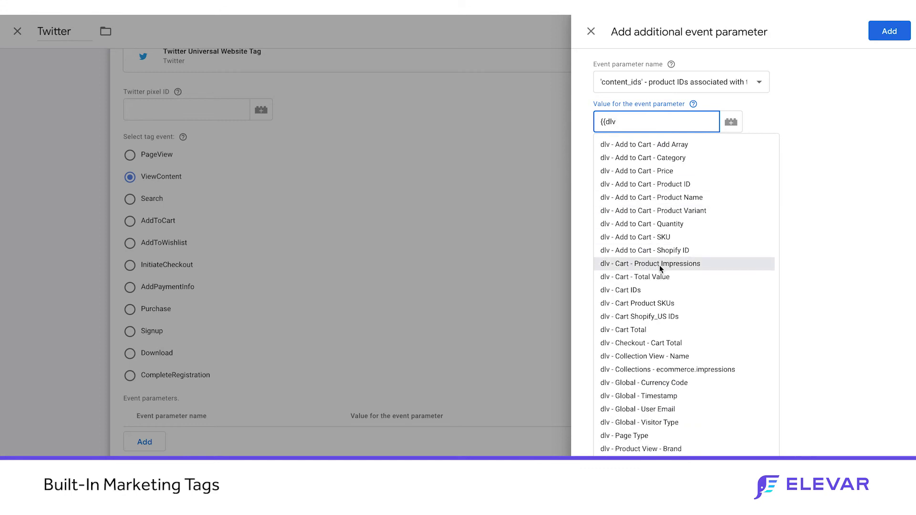
scroll(661, 377, down, 2)
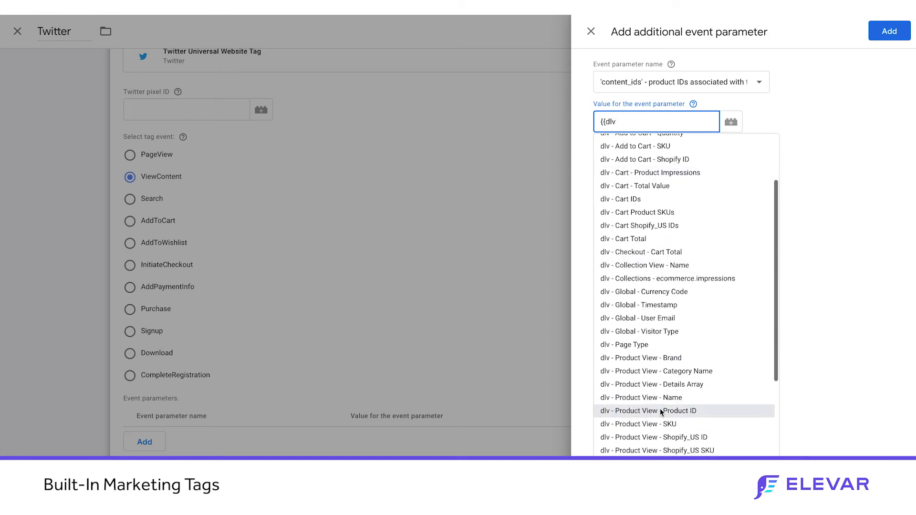
click(660, 426)
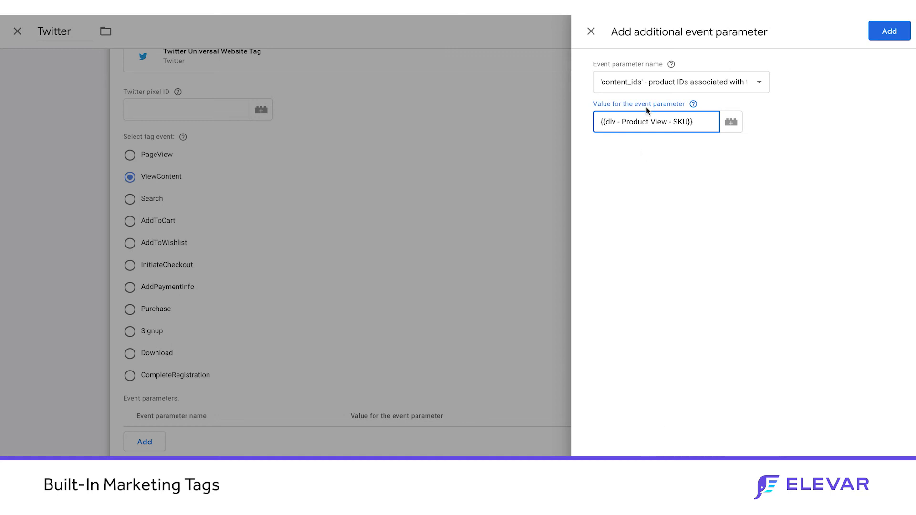
click(881, 33)
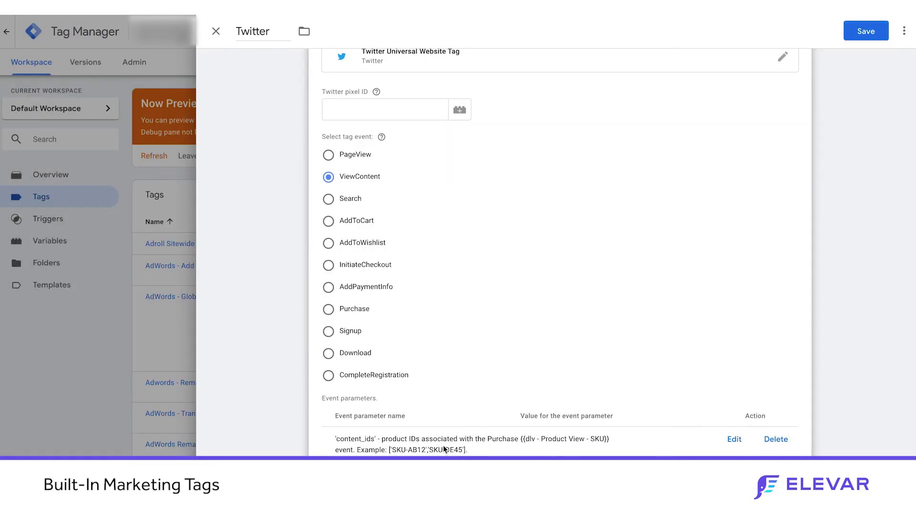
Step: Set the Twitter pixel ID to 12345 and assign Event - Product Detail View as the tag's firing trigger
click(351, 110)
text(12345)
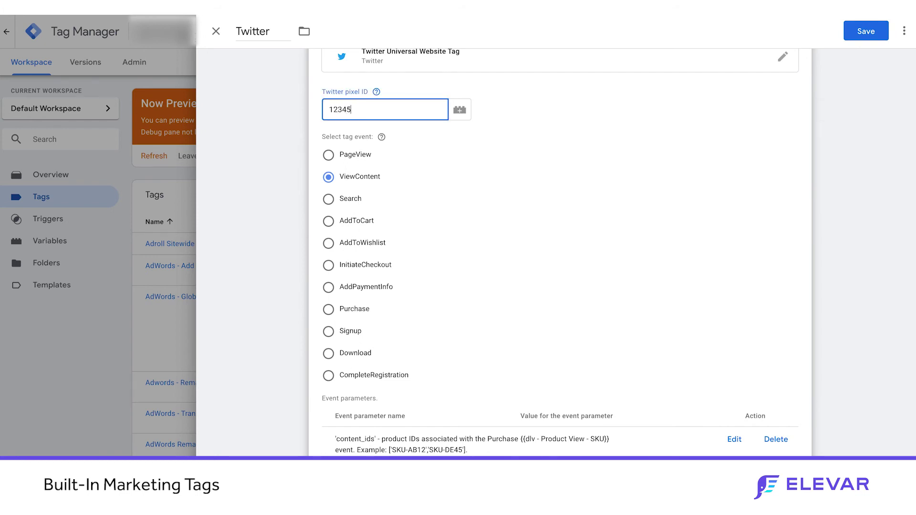
scroll(415, 273, down, 3)
click(437, 432)
click(435, 430)
click(873, 31)
text(product)
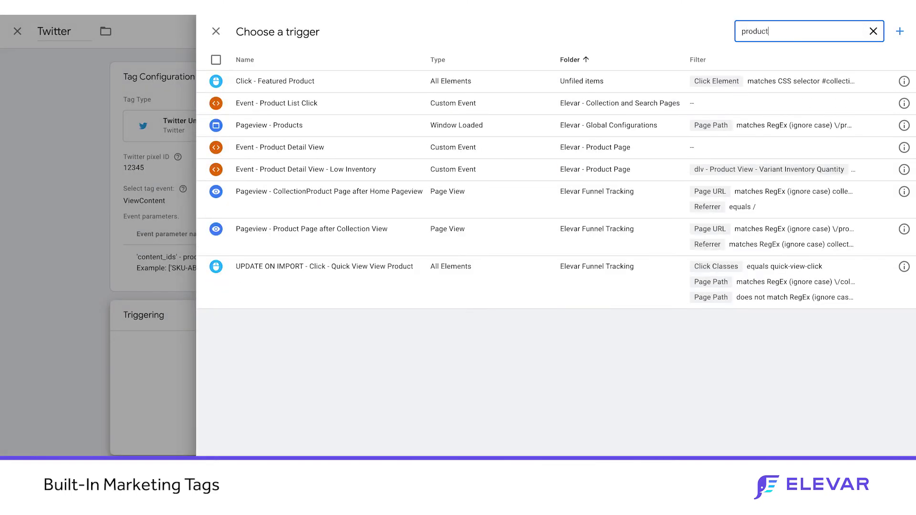
click(364, 147)
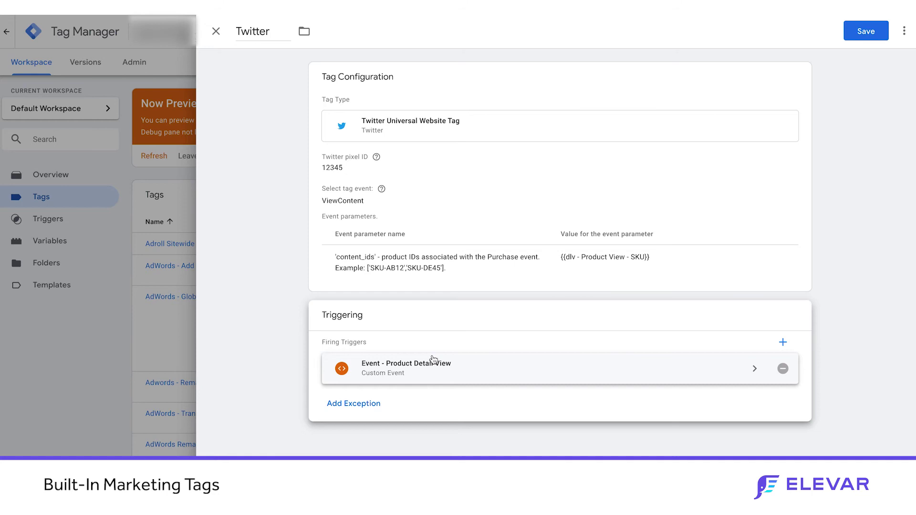
Step: Reopen the Twitter tag's configuration and change its tag event to Purchase
click(411, 284)
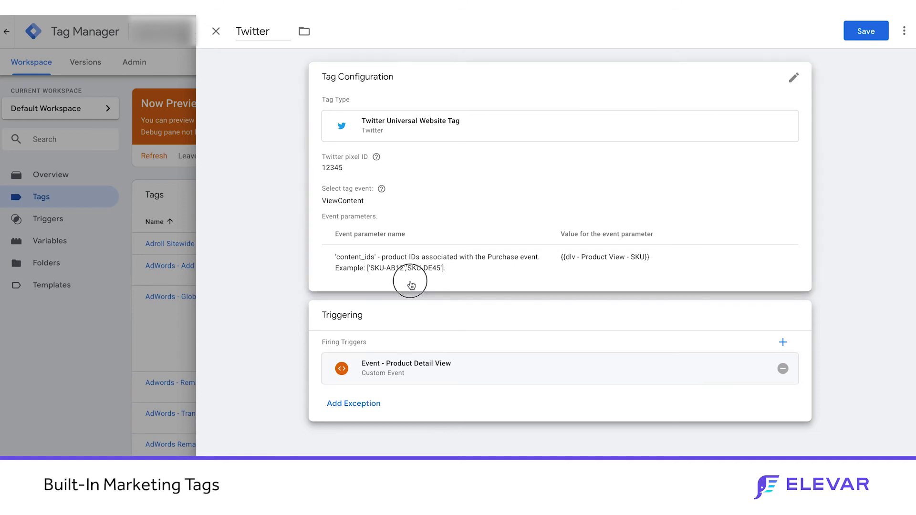
scroll(412, 285, down, 4)
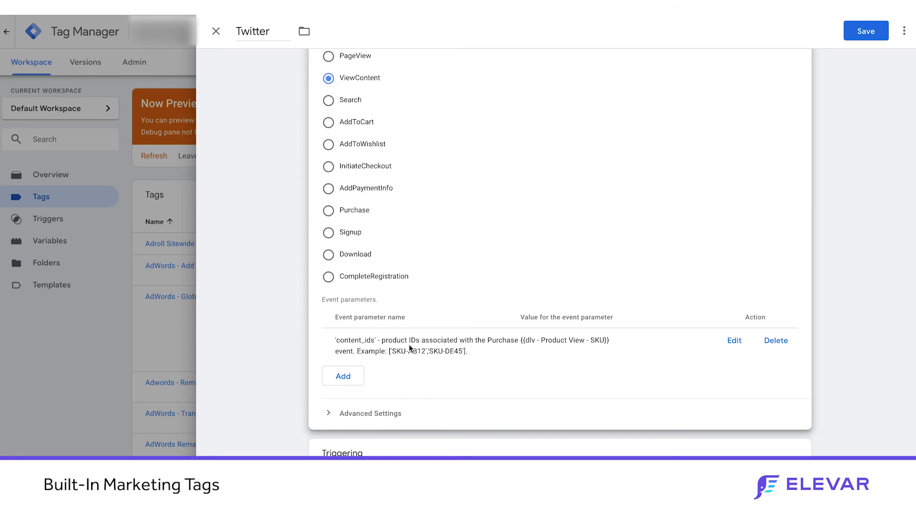
click(332, 215)
Step: Add a 'value' event parameter to the Twitter tag with the value {{dlv - Thank You Page - Order Revenue}}
click(343, 377)
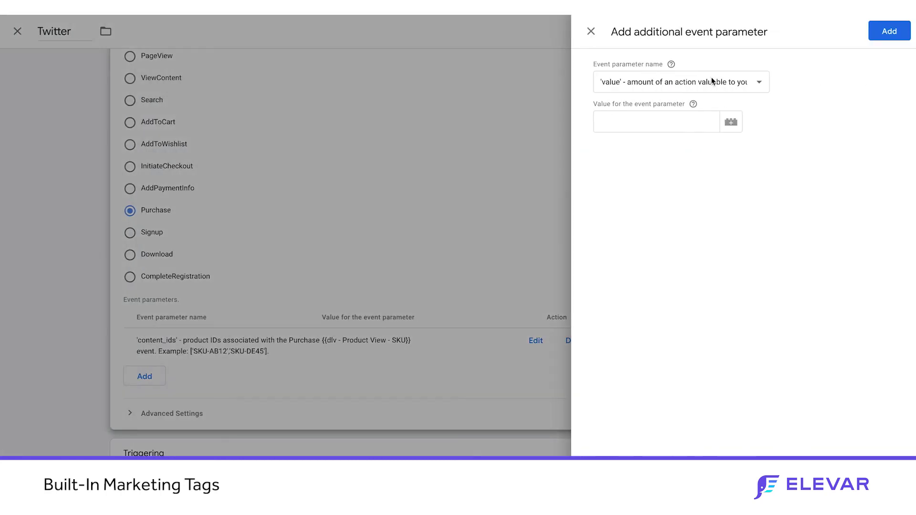
click(713, 82)
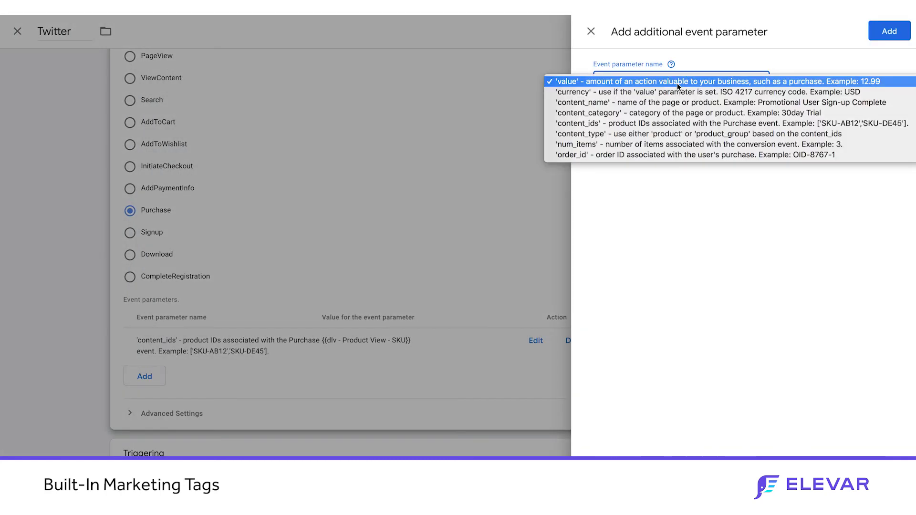
click(679, 83)
click(649, 121)
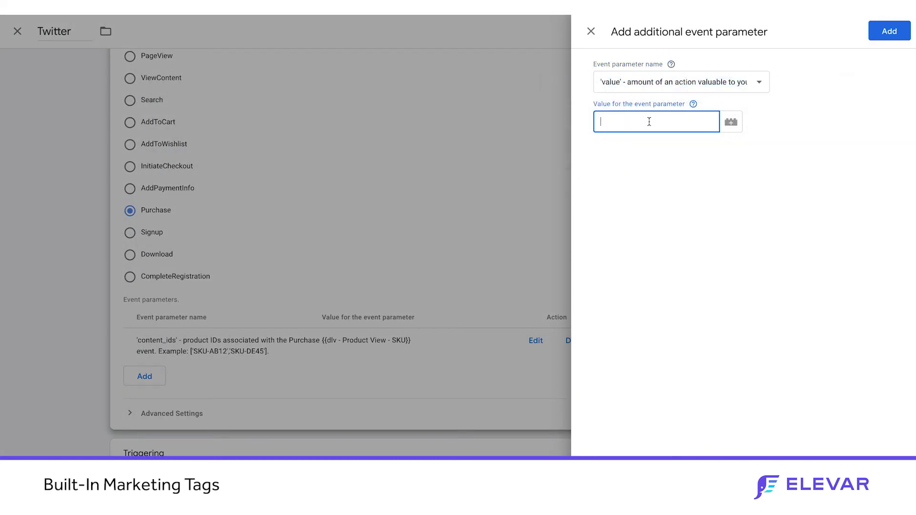
text({{dlv)
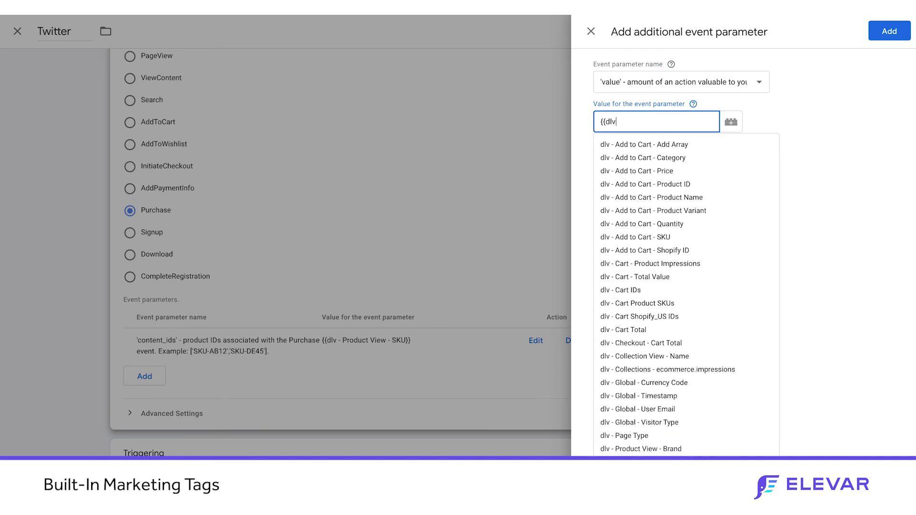
scroll(727, 326, down, 7)
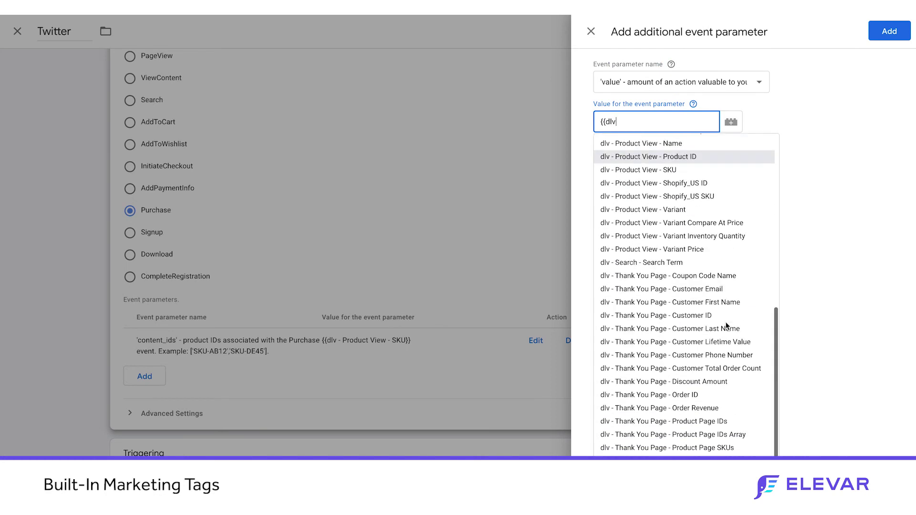
click(705, 408)
click(889, 31)
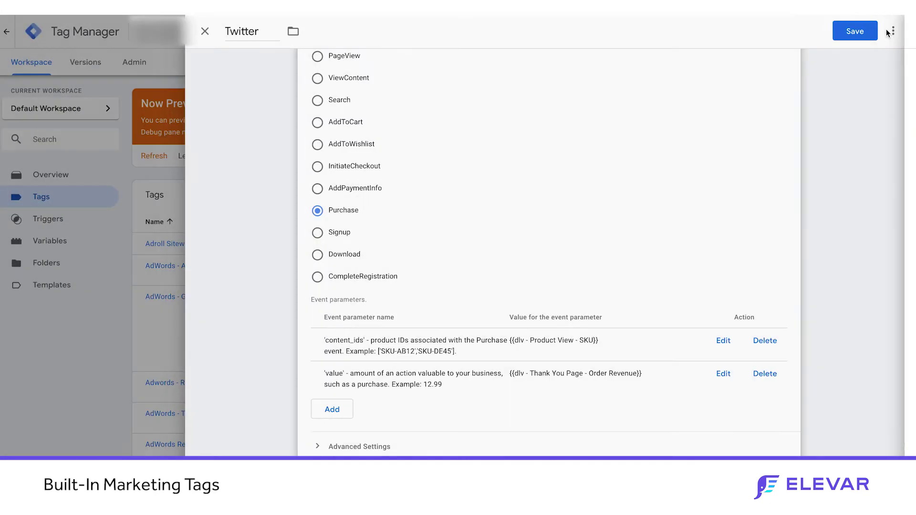
Step: Add an 'order_id' event parameter to the tag with the value {{dlv - Thank You Page - Order ID}}
click(344, 410)
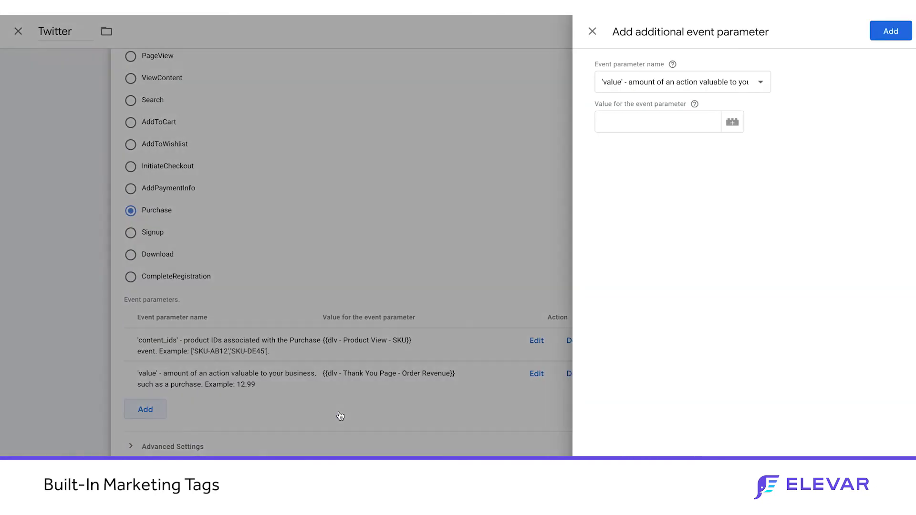
click(636, 76)
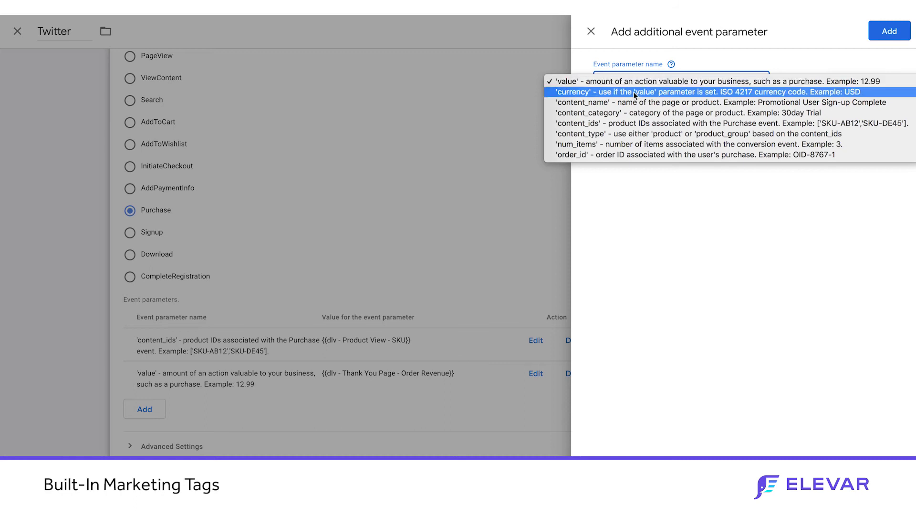
click(611, 155)
click(625, 120)
text({{dlv)
scroll(698, 348, down, 8)
click(696, 335)
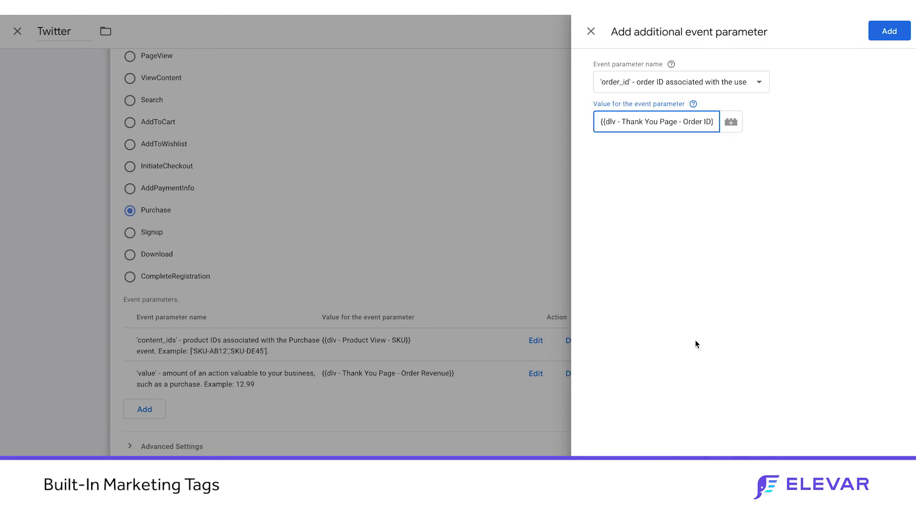
click(889, 31)
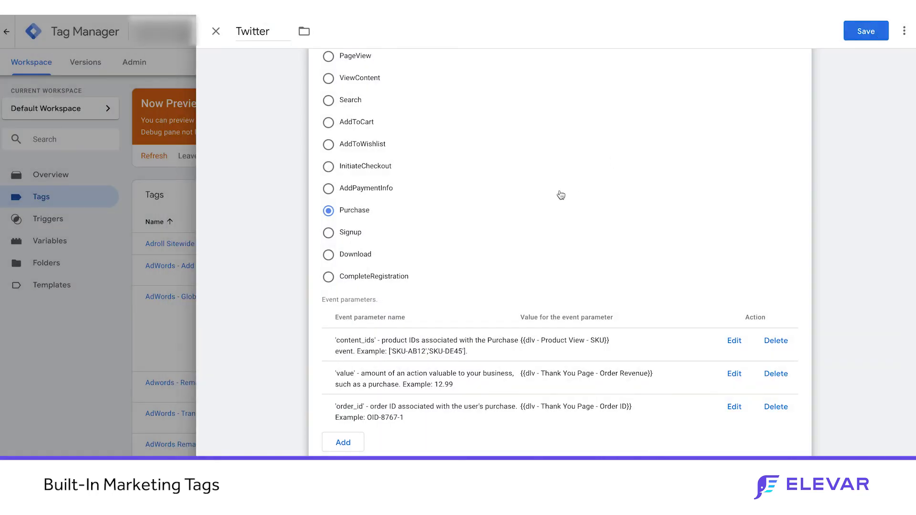
Step: Rename the Twitter tag as "Twitter - Purchase"
click(270, 31)
text(- Pur)
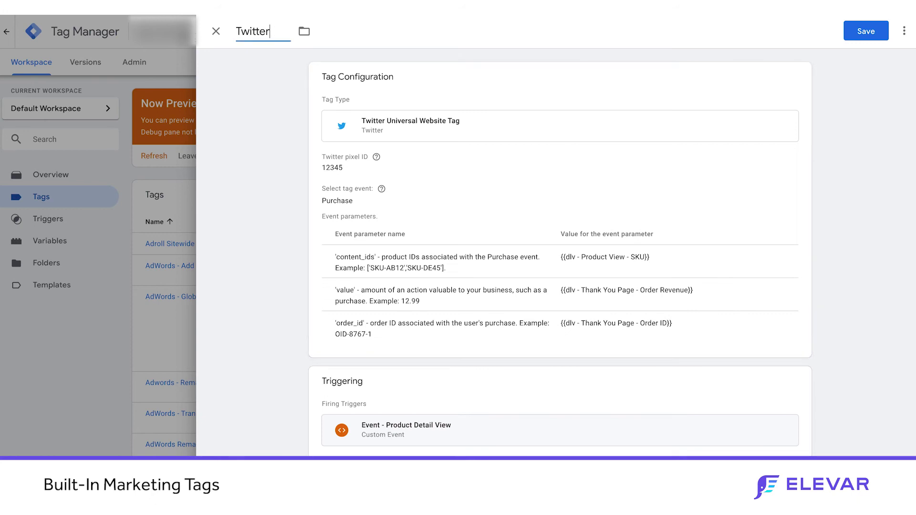
text(chase)
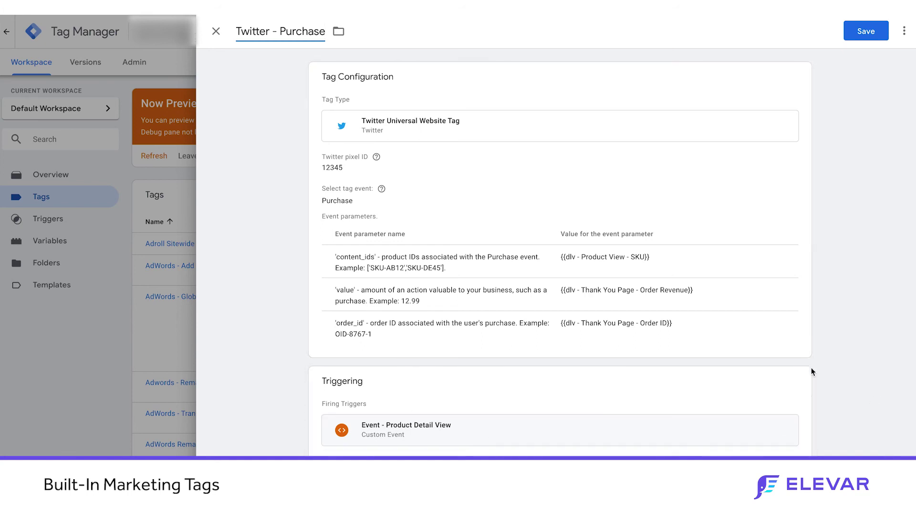
Step: Replace the tag's firing trigger with Event - Transaction Complete and save the tag
click(793, 380)
click(783, 426)
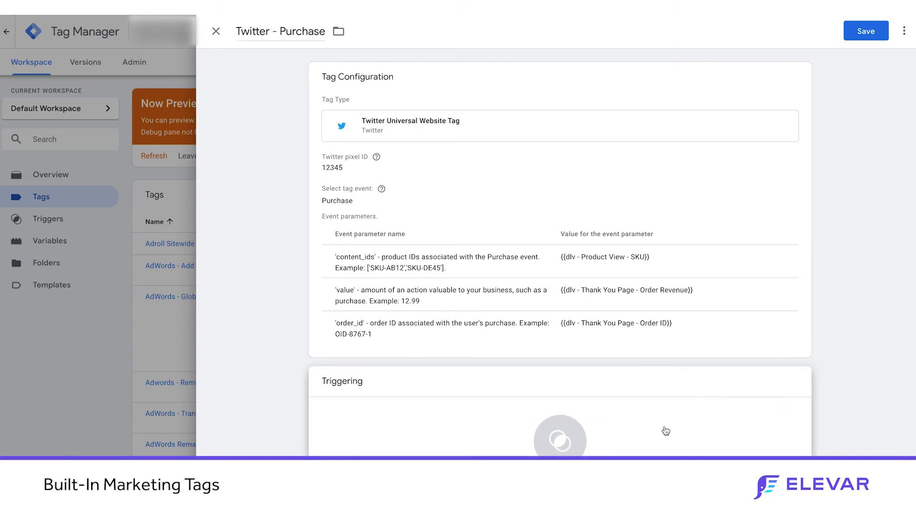
click(666, 430)
click(874, 31)
text(trans)
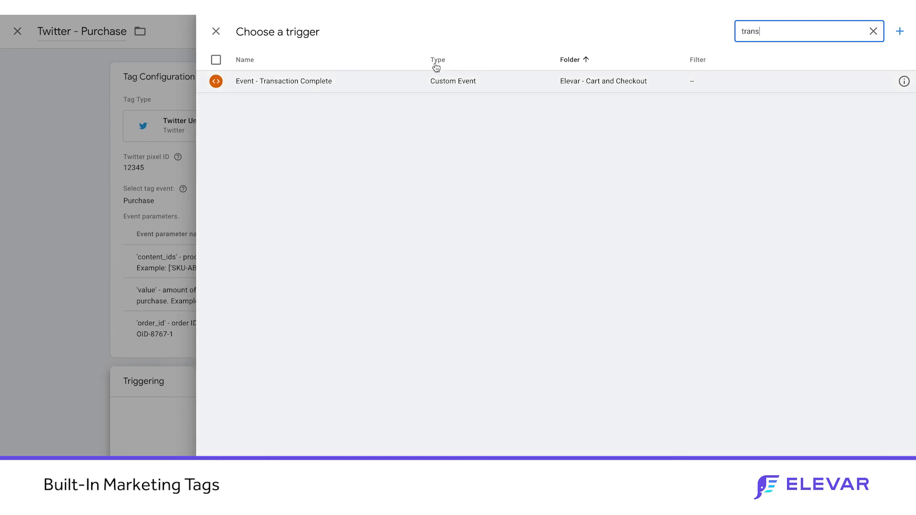
click(329, 81)
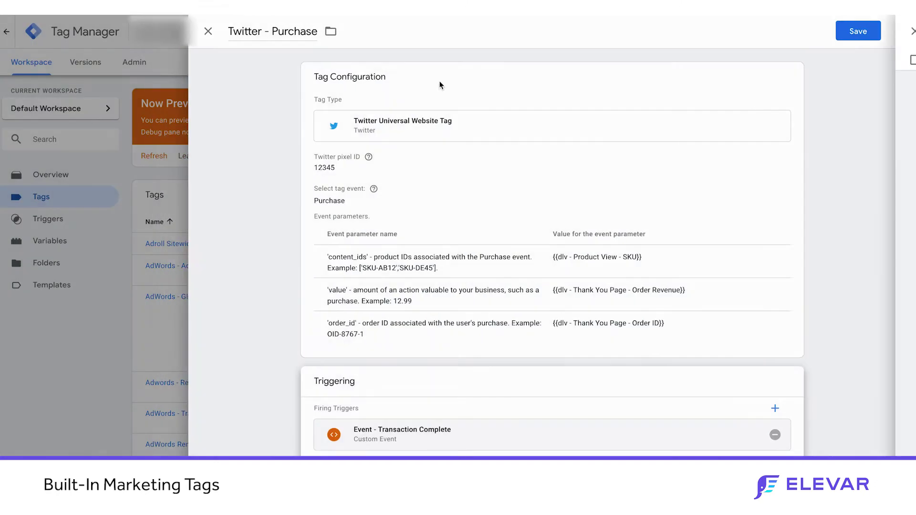
click(868, 38)
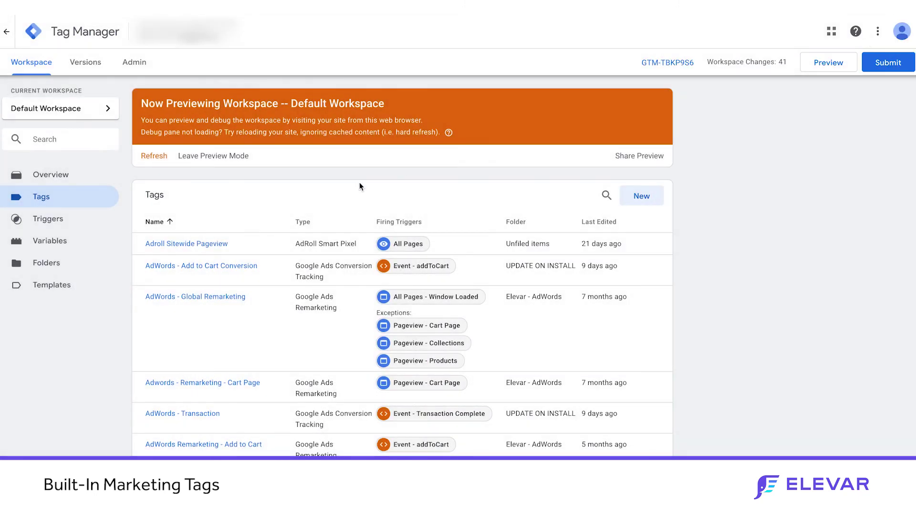
Step: Sort the tags by last edited date, open Twitter - Purchase and make a copy of it
click(605, 222)
click(160, 244)
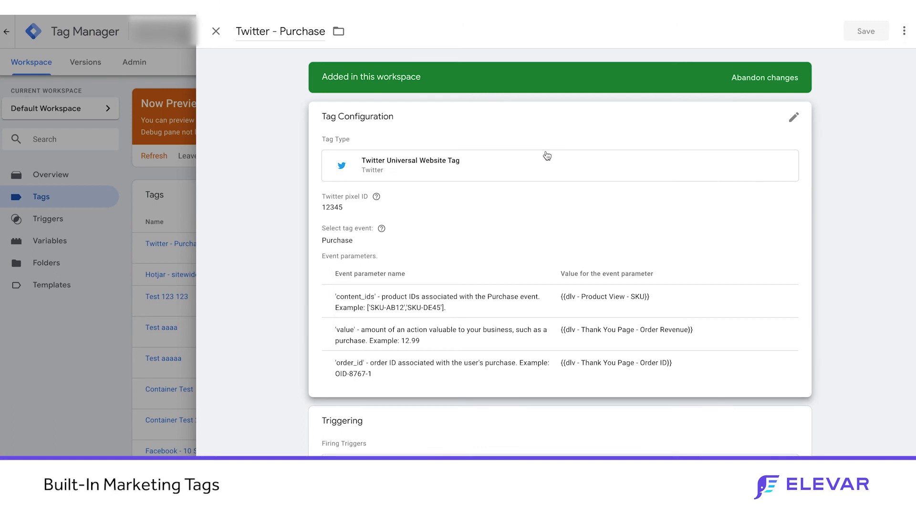
click(905, 34)
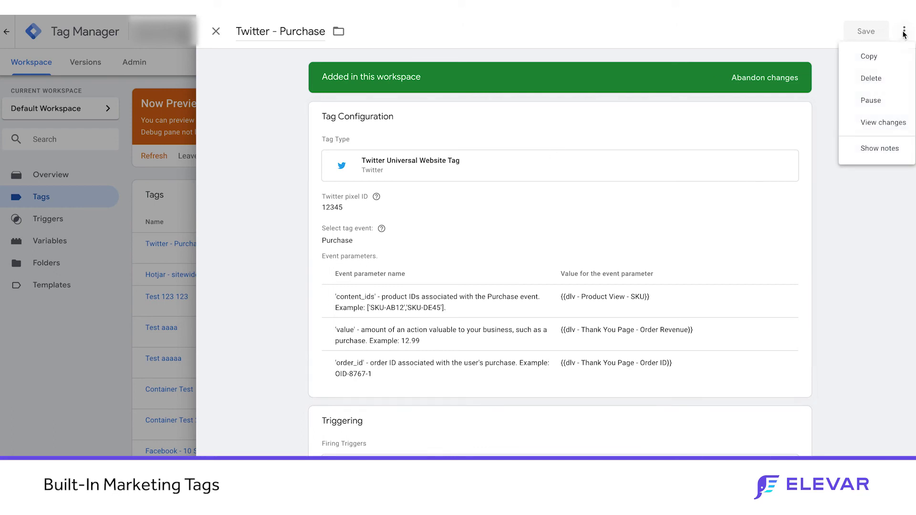
click(879, 54)
Step: Rename the copied tag as "Twitter - Product View"
drag(278, 31, 235, 32)
key(BackSpace)
click(287, 32)
double_click(287, 32)
text(Product View)
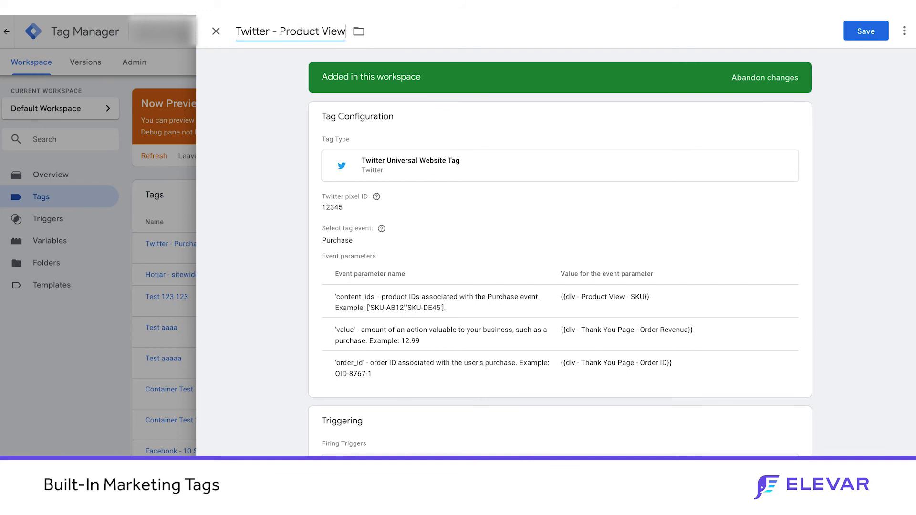
Step: Change the copied tag's event to ViewContent and delete its 'value' and 'order_id' event parameters
click(370, 265)
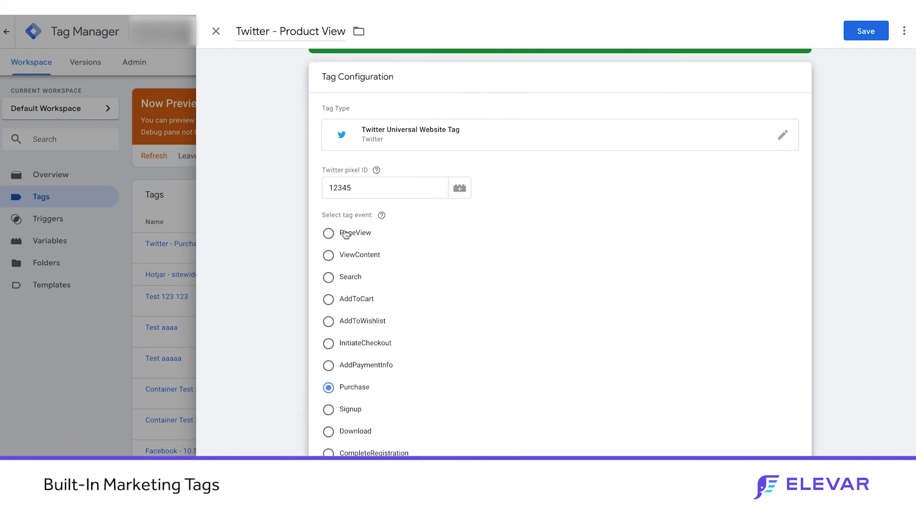
click(328, 256)
scroll(582, 321, down, 4)
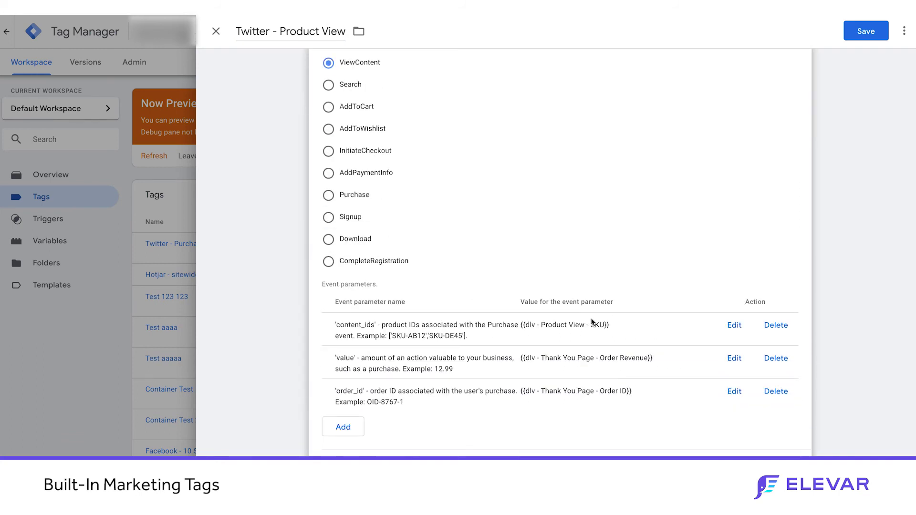
click(774, 359)
click(774, 359)
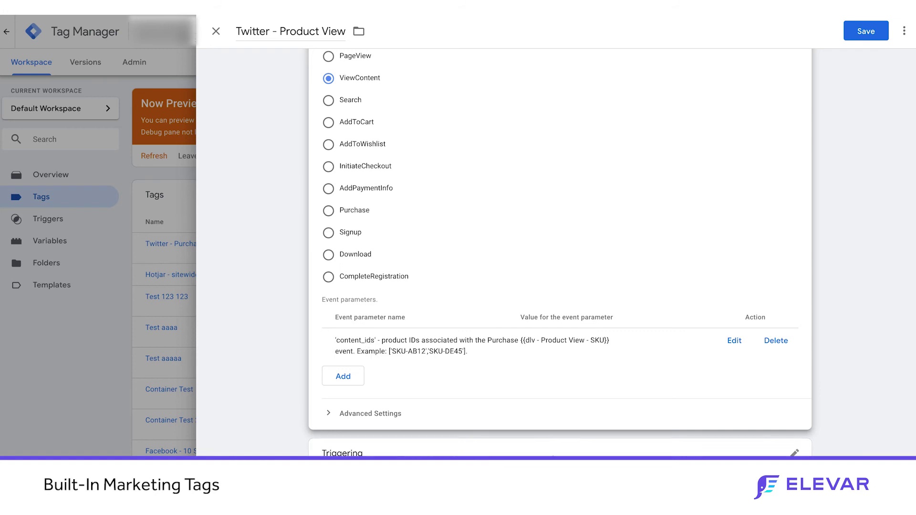
Step: Replace the Twitter - Product View tag's firing trigger with Event - Product Detail View
click(786, 447)
click(783, 411)
click(681, 407)
click(871, 31)
text(detail)
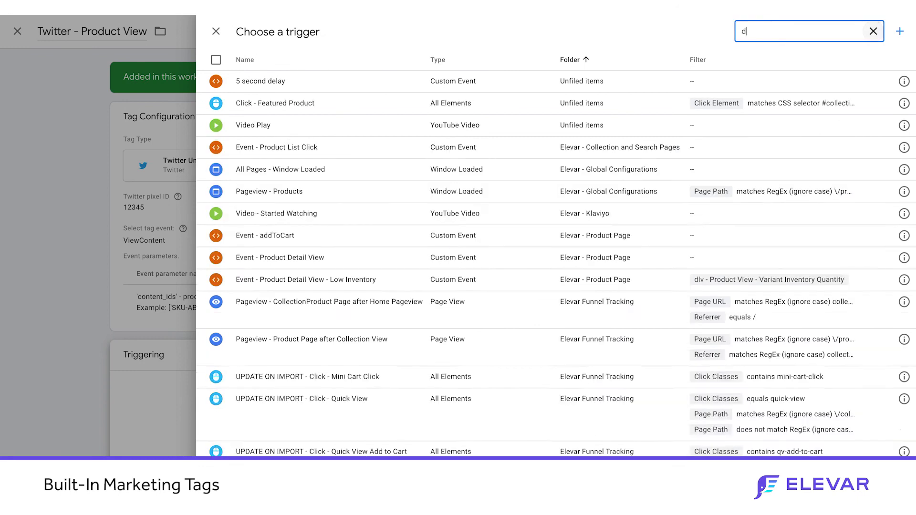
click(256, 82)
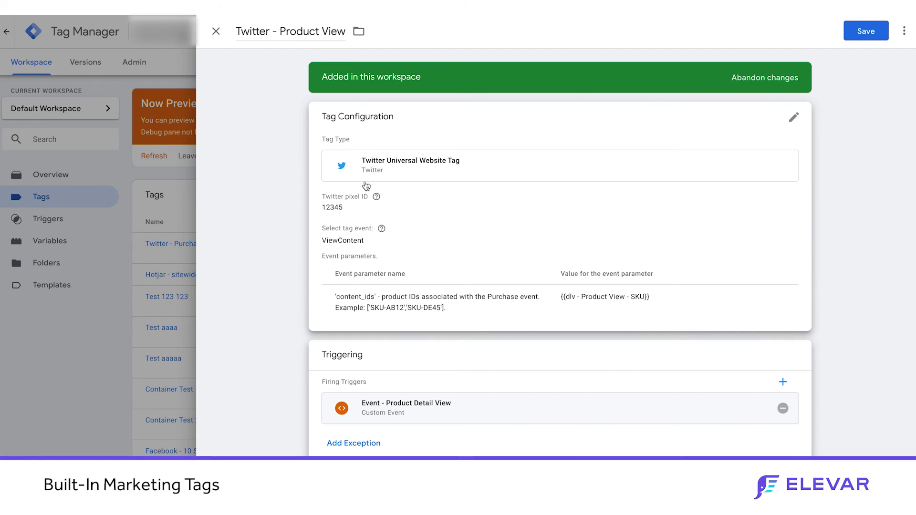
Step: Create a new variable for the tag's Twitter pixel ID and name it "Twitter ID"
click(340, 208)
double_click(362, 181)
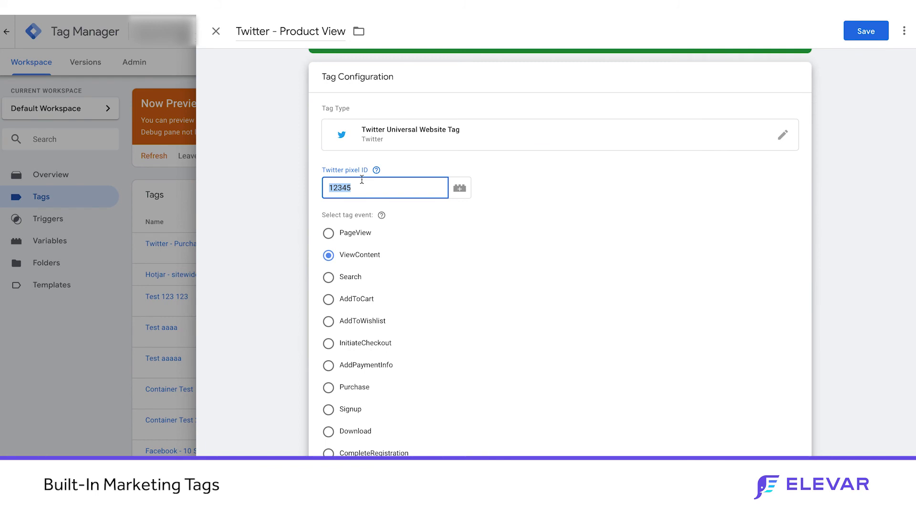
click(465, 195)
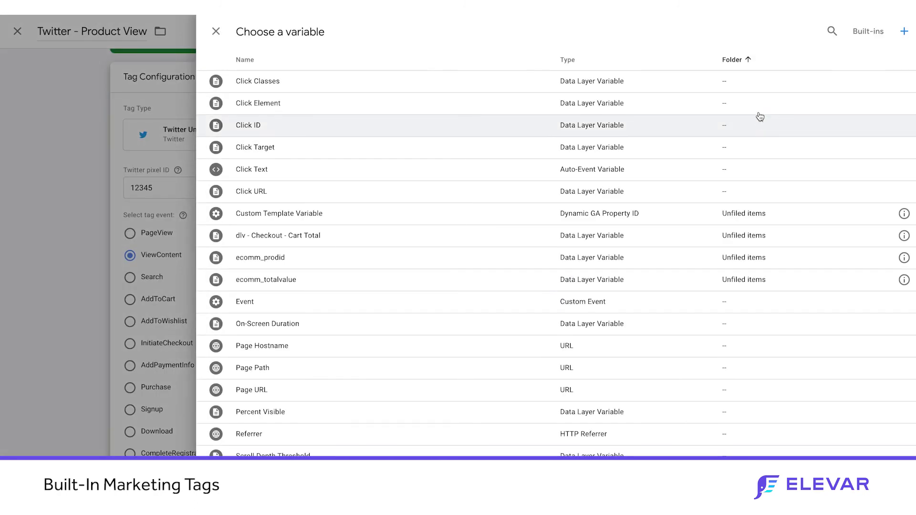
click(905, 32)
triple_click(280, 29)
text(Twitter ID)
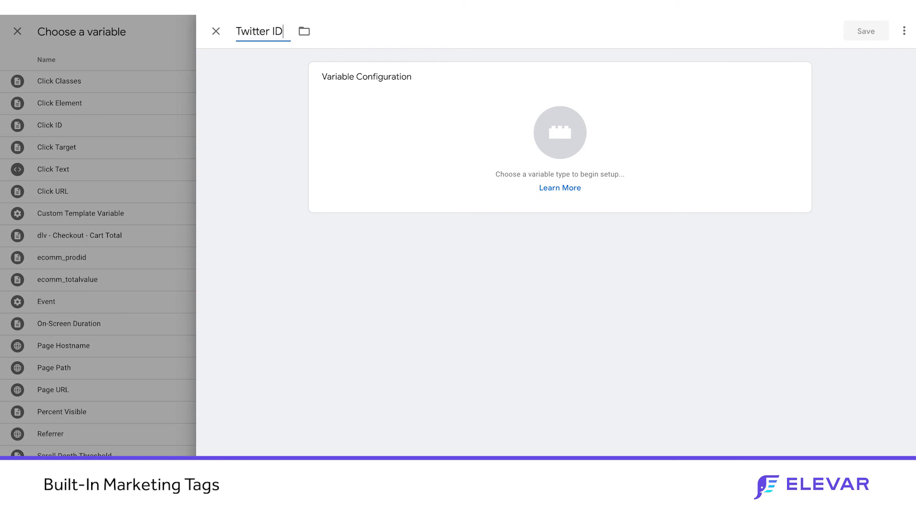
Step: Configure the Twitter ID variable as a Constant with the value 12345 and save it
click(440, 102)
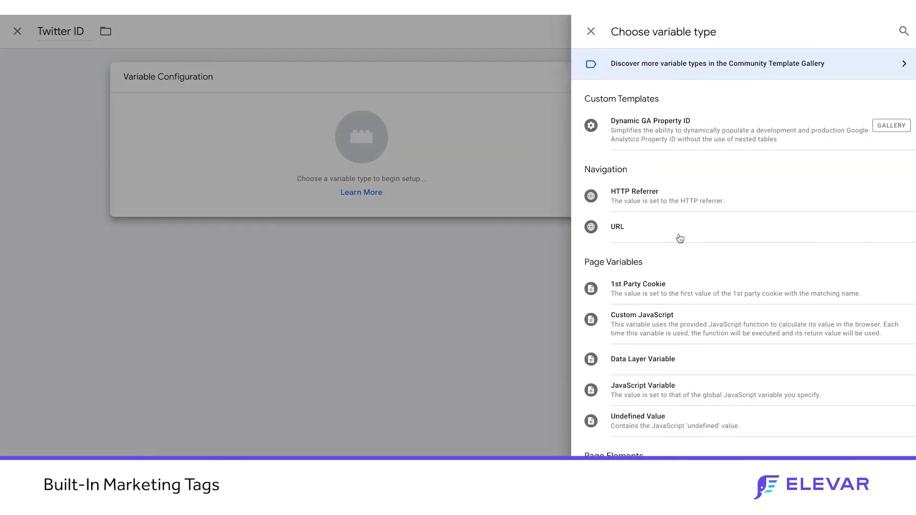
scroll(712, 233, down, 3)
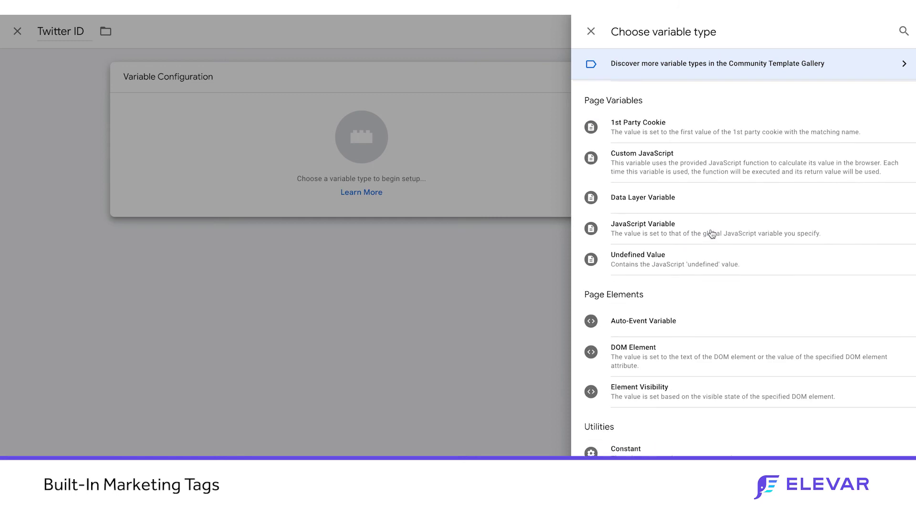
click(640, 449)
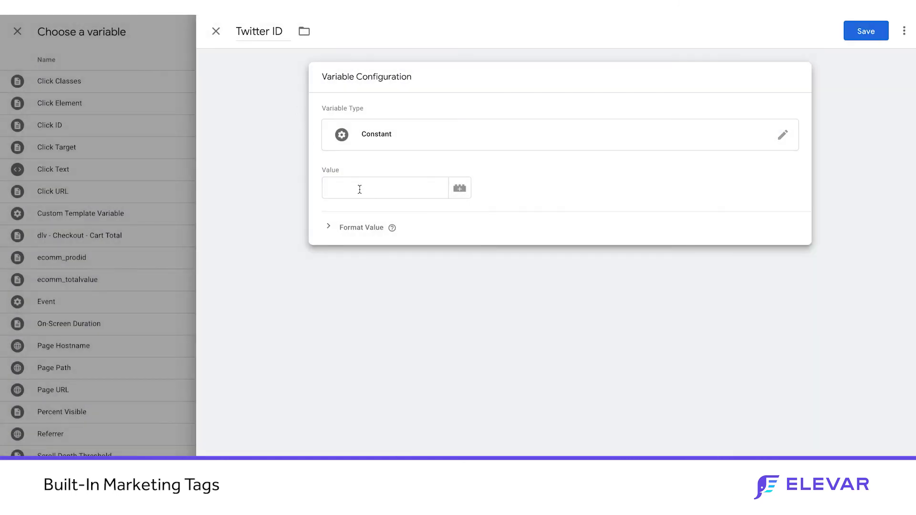
click(360, 189)
text(12345)
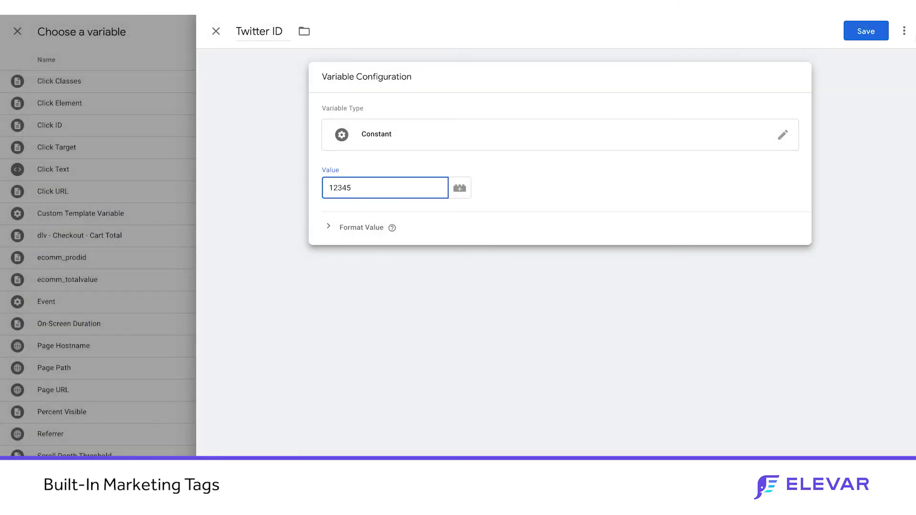
click(868, 31)
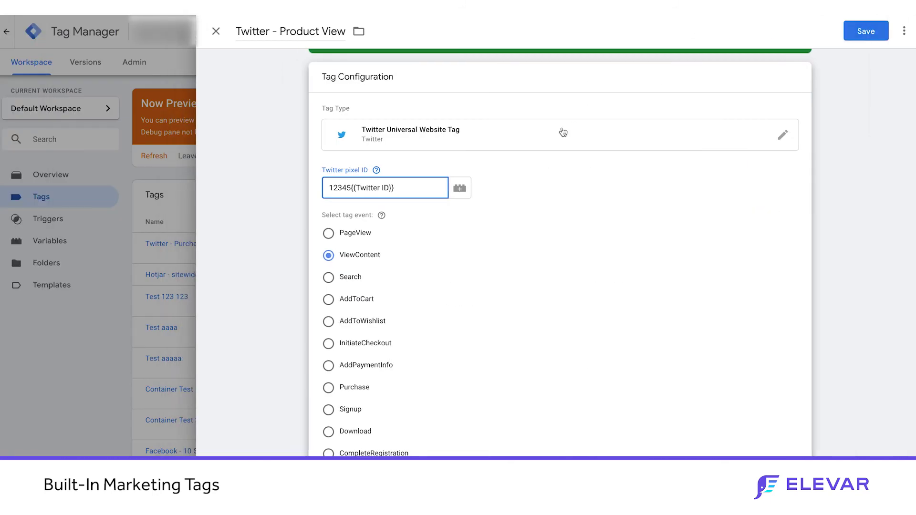
Step: Remove the literal 12345 from the Twitter pixel ID, keeping only {{Twitter ID}}, and save the tag
double_click(352, 189)
key(BackSpace)
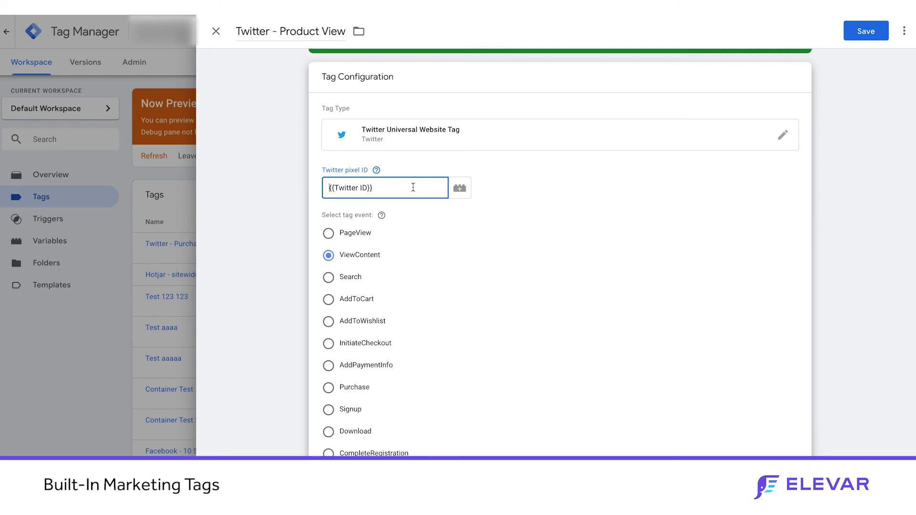
click(855, 40)
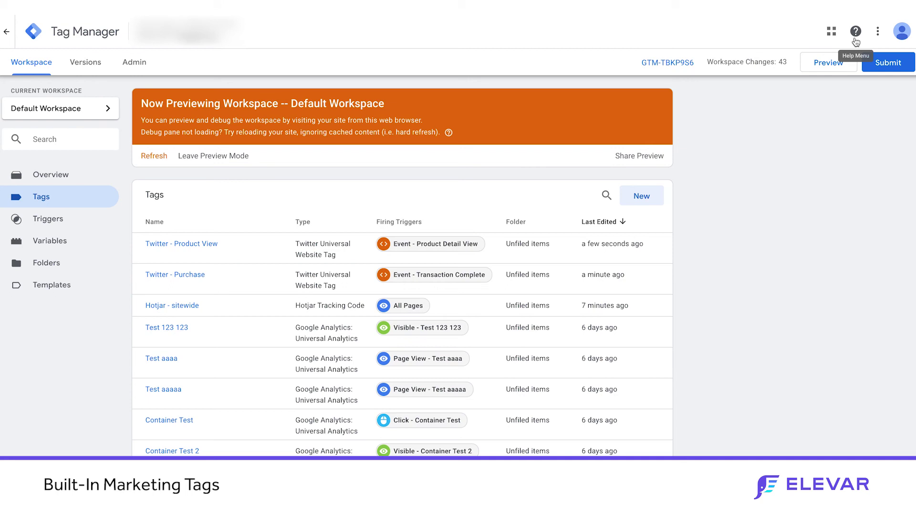
Step: Open the workspace's list of triggers
click(56, 221)
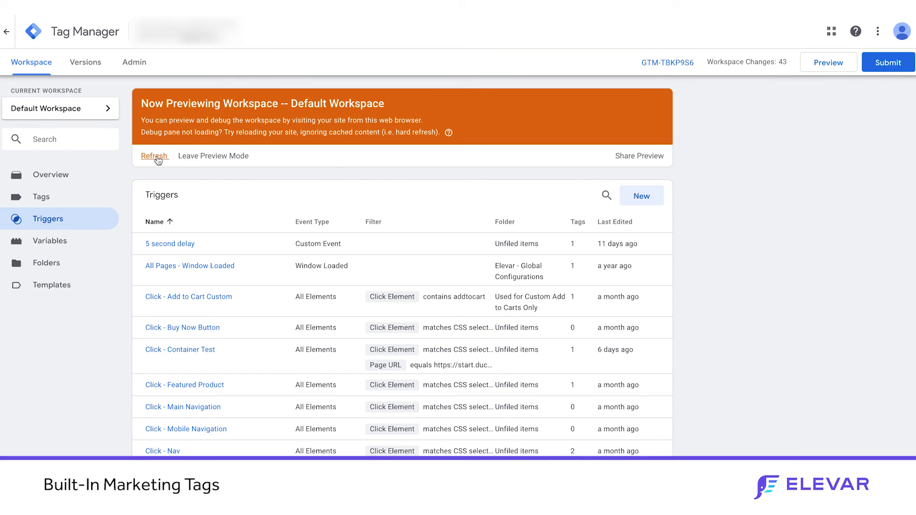
Step: Open the workspace's tags, then enlarge the store's preview debug pane and review tags fired on the Softball Bats category page
click(72, 205)
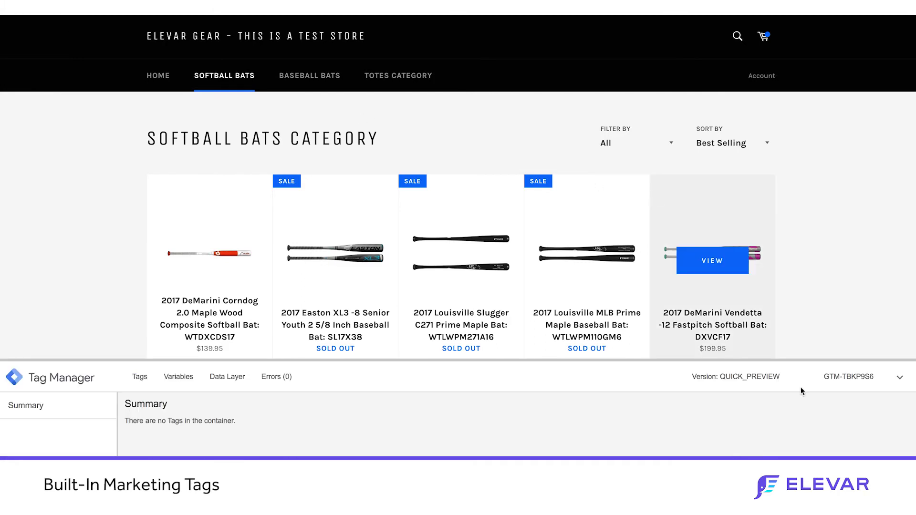
drag(853, 361, 851, 305)
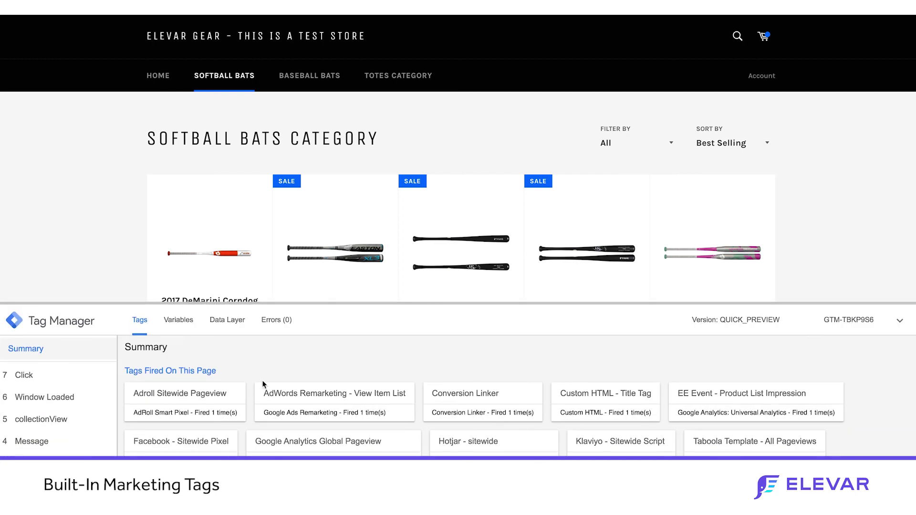
scroll(488, 357, down, 1)
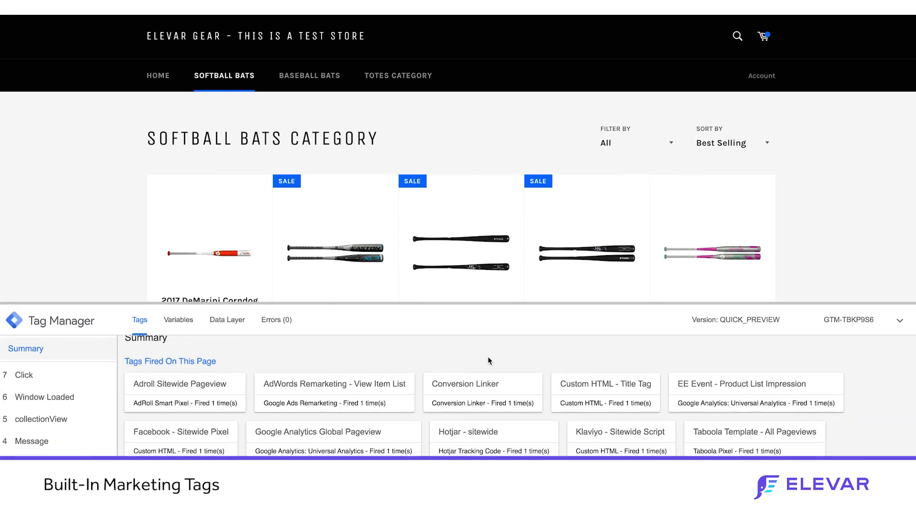
Step: Open the 2017 Louisville Slugger C271 Prime Maple Bat product page and look through its fired tags for the Twitter tag
click(469, 232)
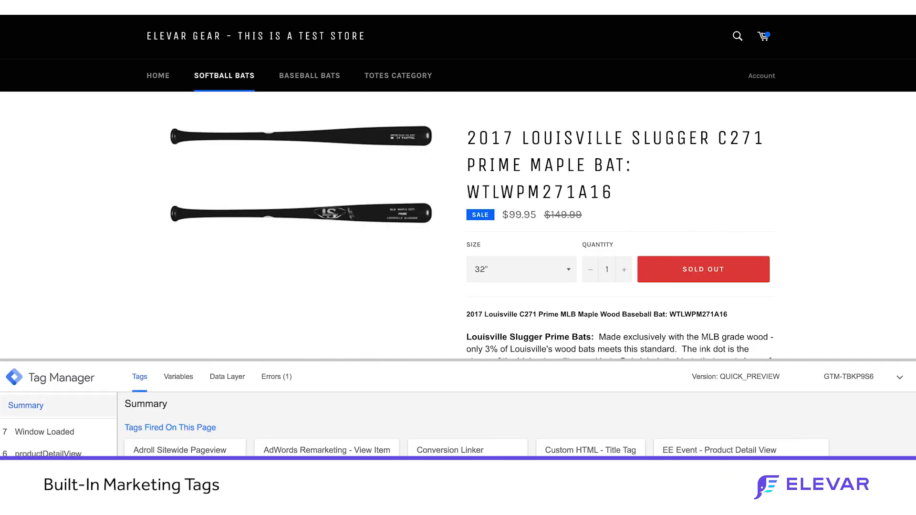
scroll(517, 425, down, 1)
scroll(516, 424, down, 2)
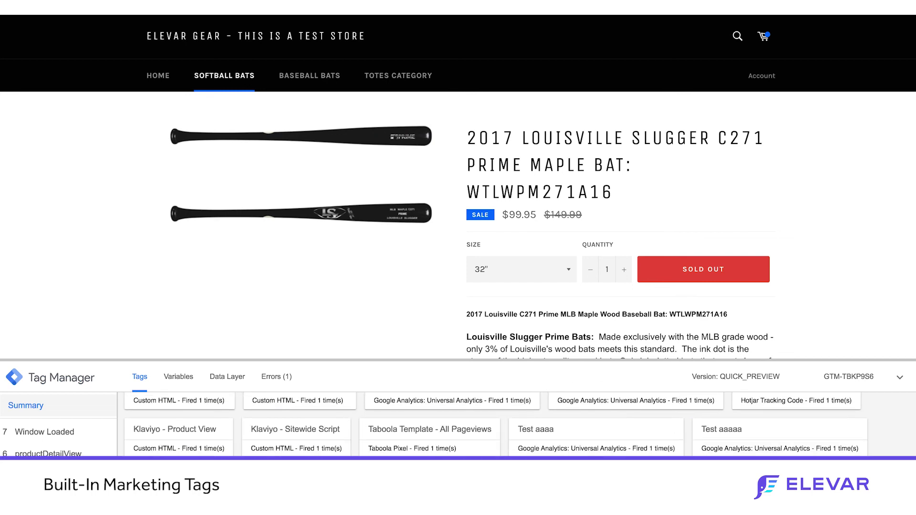
scroll(190, 441, down, 1)
Step: Inspect the fired Twitter tag's details, checking its tag event and Twitter pixel ID
click(191, 441)
scroll(272, 424, up, 3)
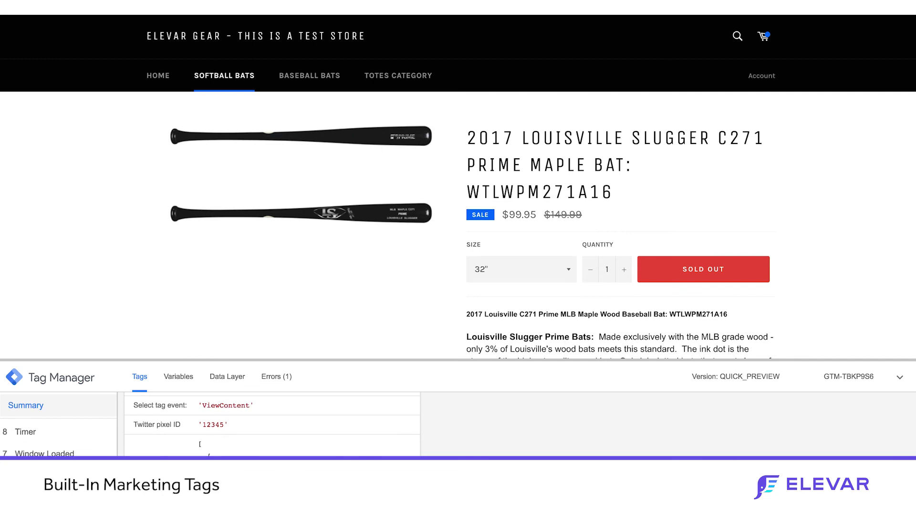
scroll(273, 425, up, 2)
scroll(272, 425, down, 2)
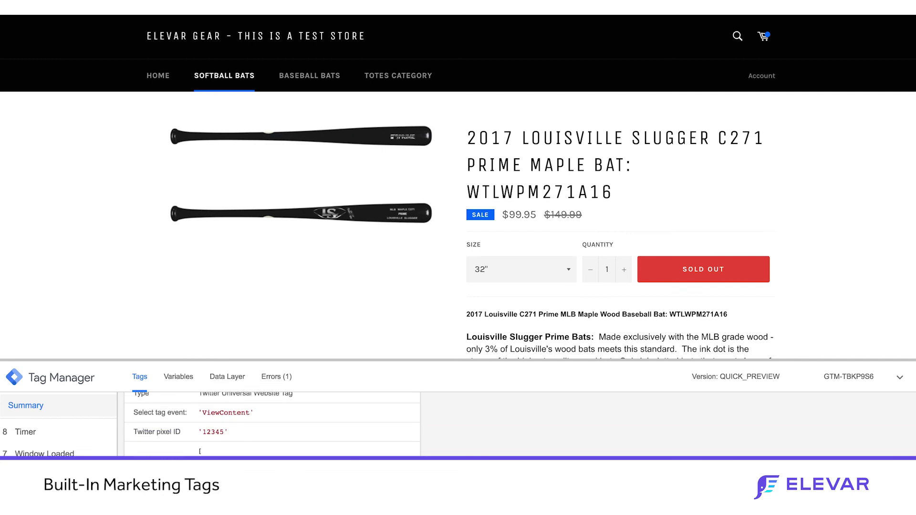
scroll(272, 425, up, 1)
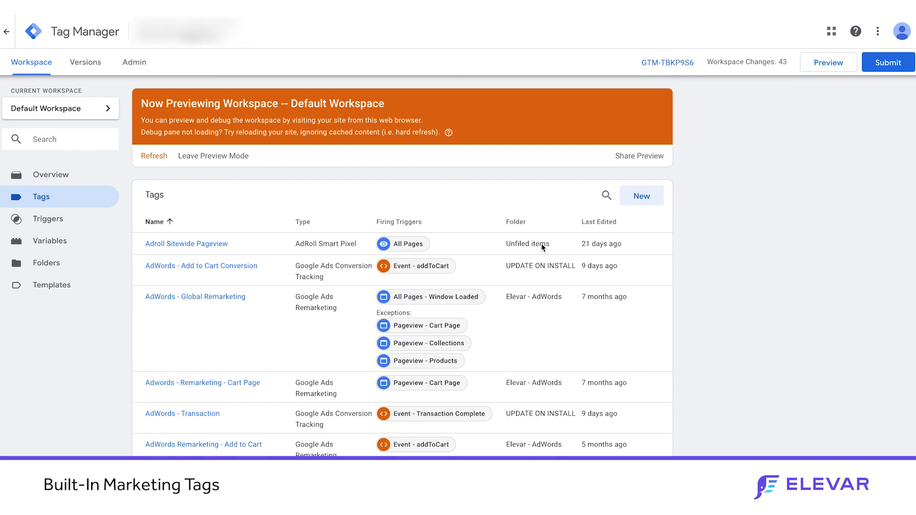
Step: Start a new tag in Tag Manager and browse the available built-in tag types
click(642, 196)
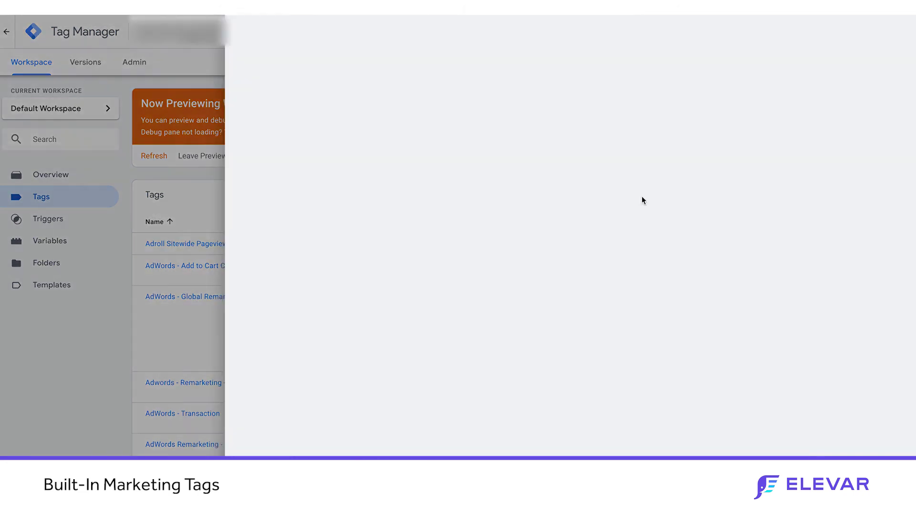
click(618, 161)
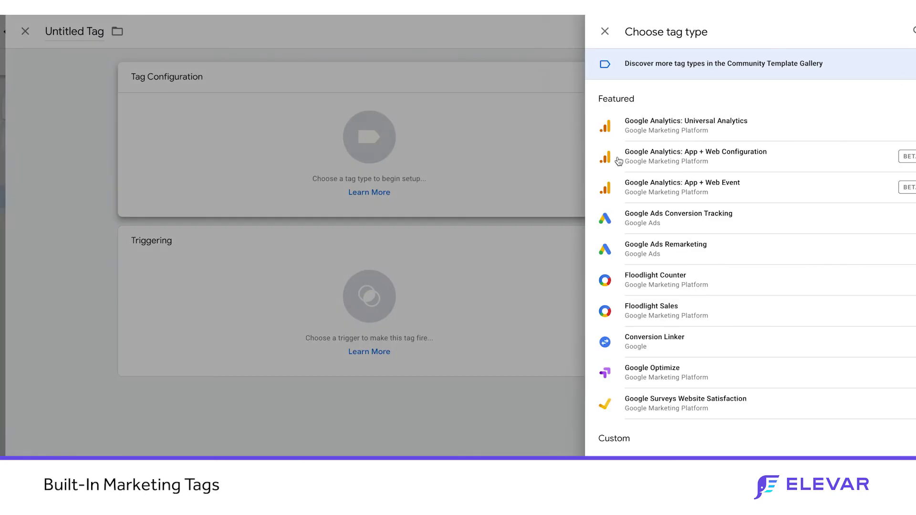
scroll(626, 345, down, 8)
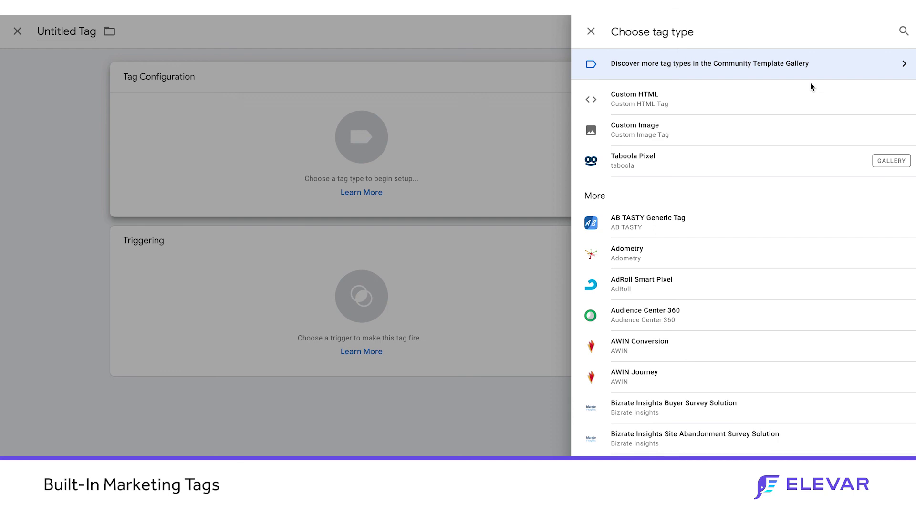
scroll(745, 267, down, 5)
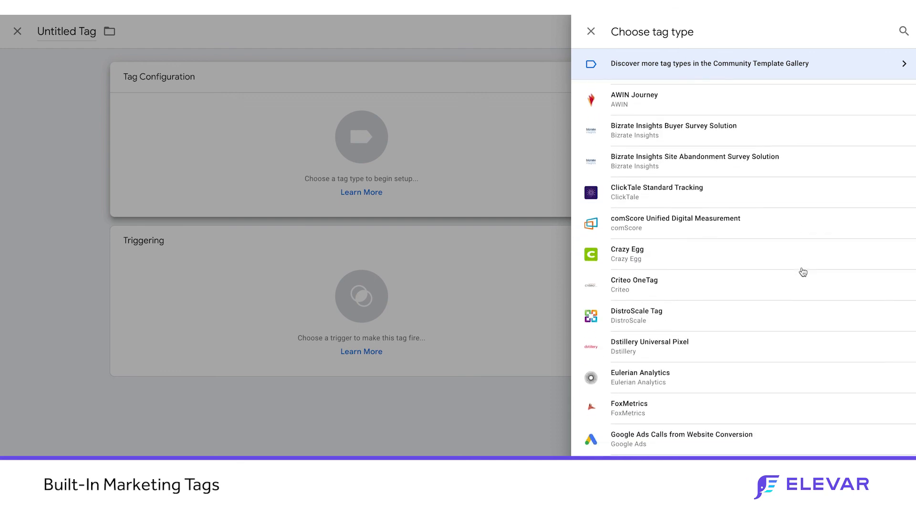